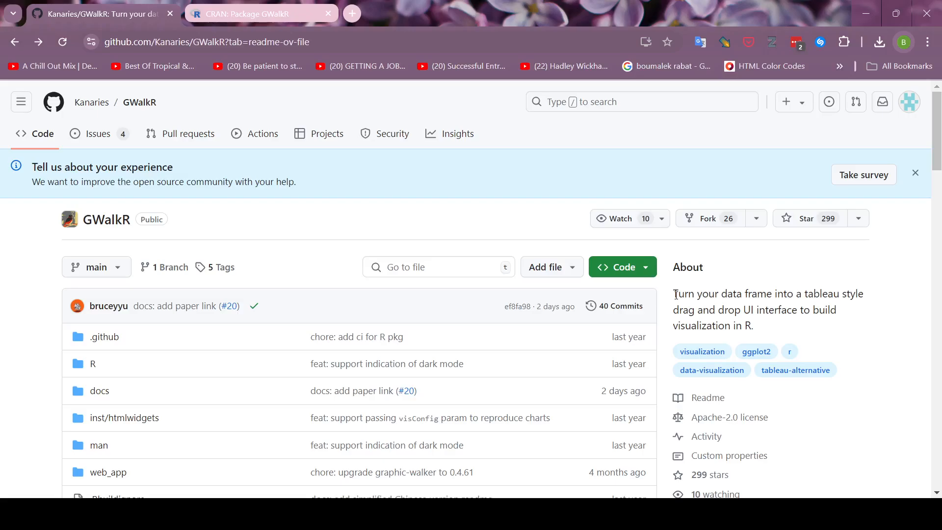
Examine the GWalkR repository's About description and file list, and read the README introduction down to the Getting Started section
drag(676, 295, 765, 324)
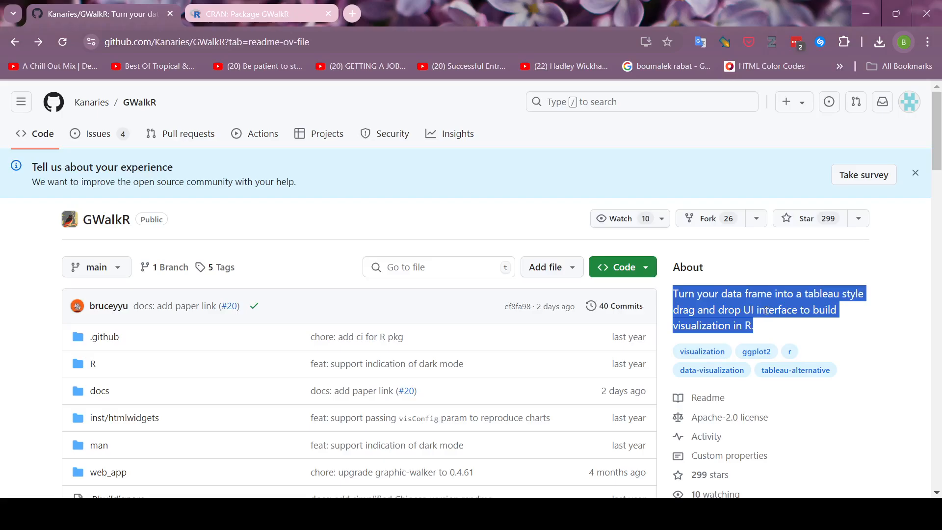
click(18, 310)
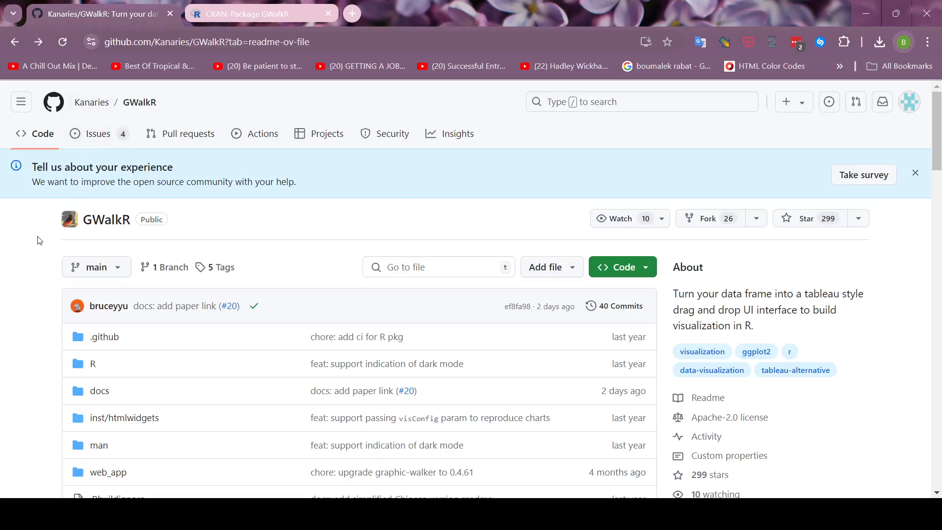
mouse_move(91, 110)
scroll(33, 254, down, 6)
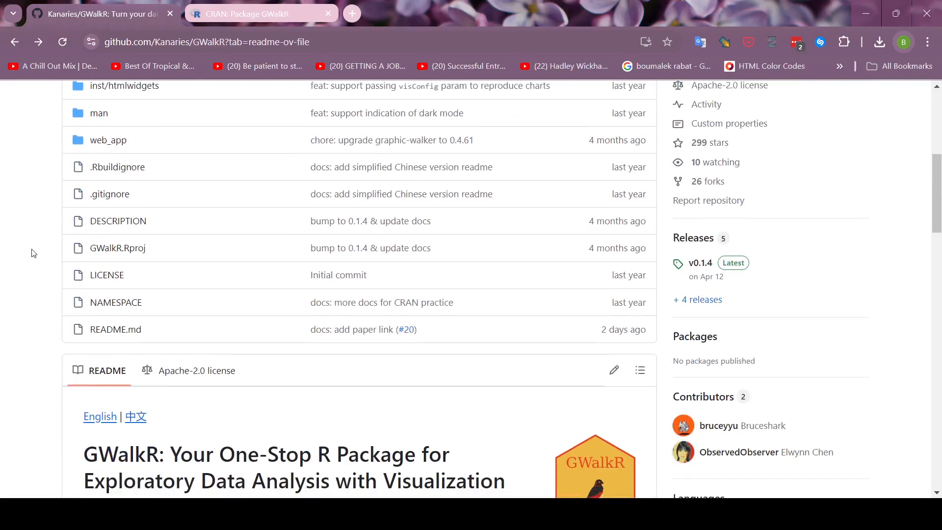
scroll(33, 254, down, 5)
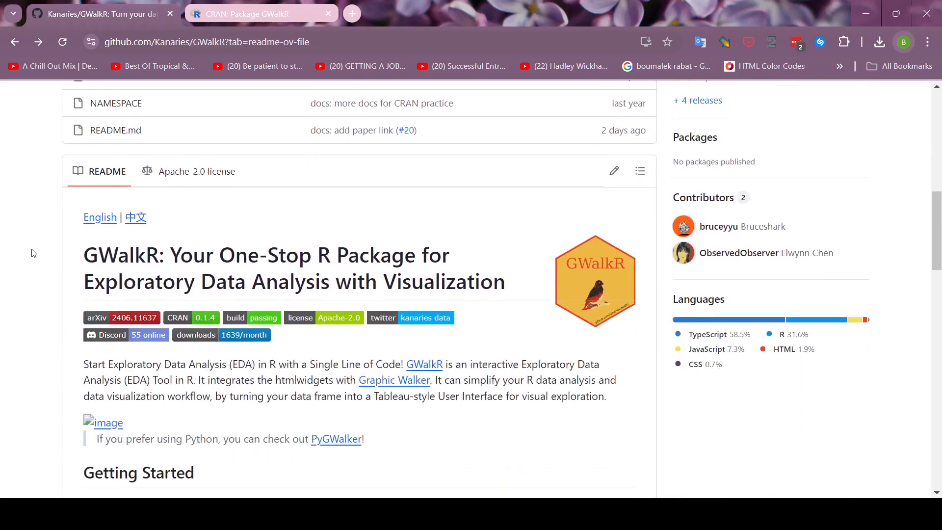
scroll(32, 254, down, 1)
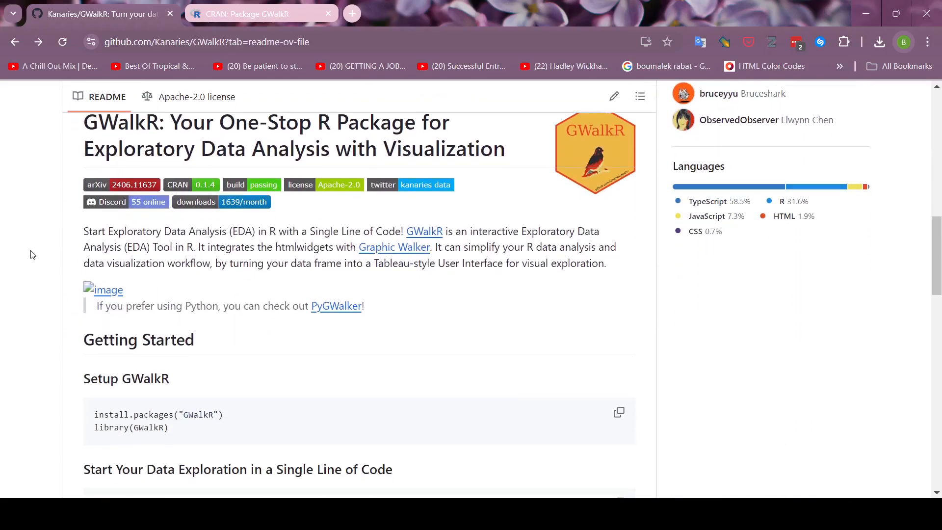
scroll(33, 254, up, 1)
scroll(33, 255, down, 1)
scroll(41, 265, down, 1)
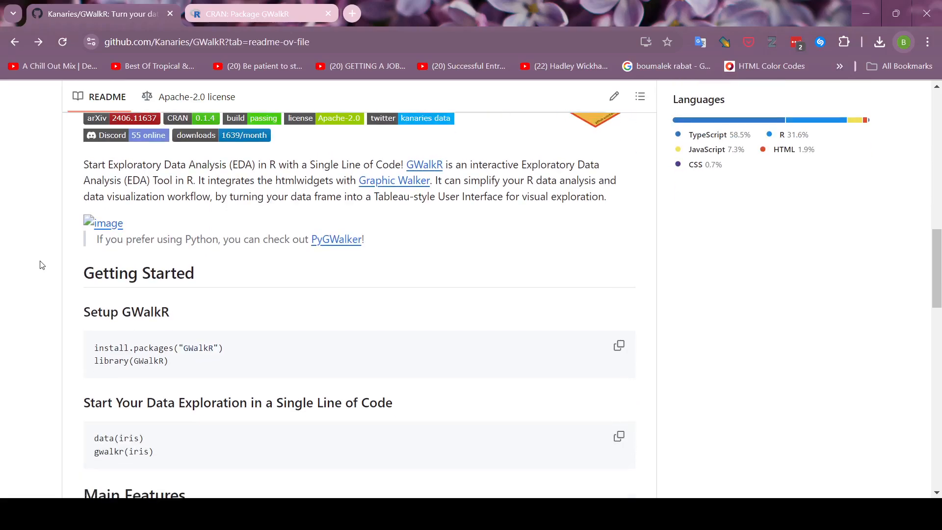
scroll(54, 276, down, 1)
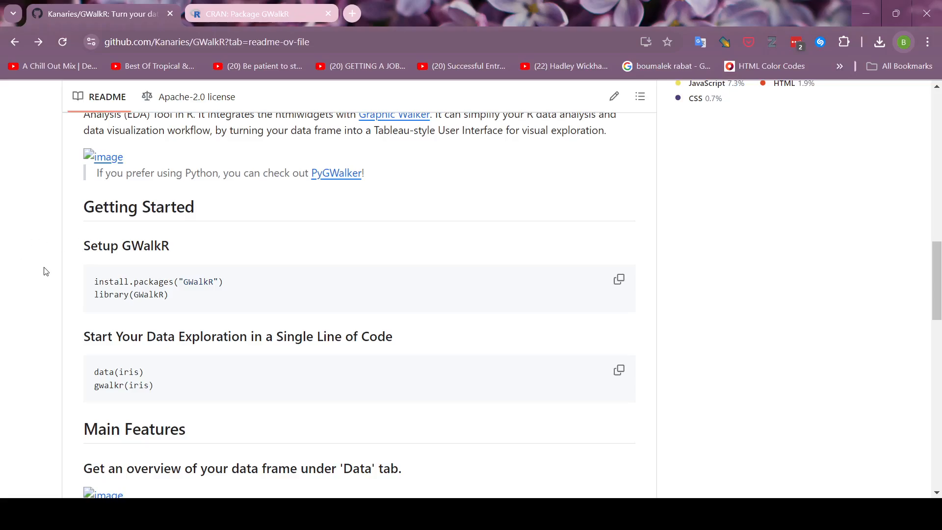
scroll(48, 274, down, 1)
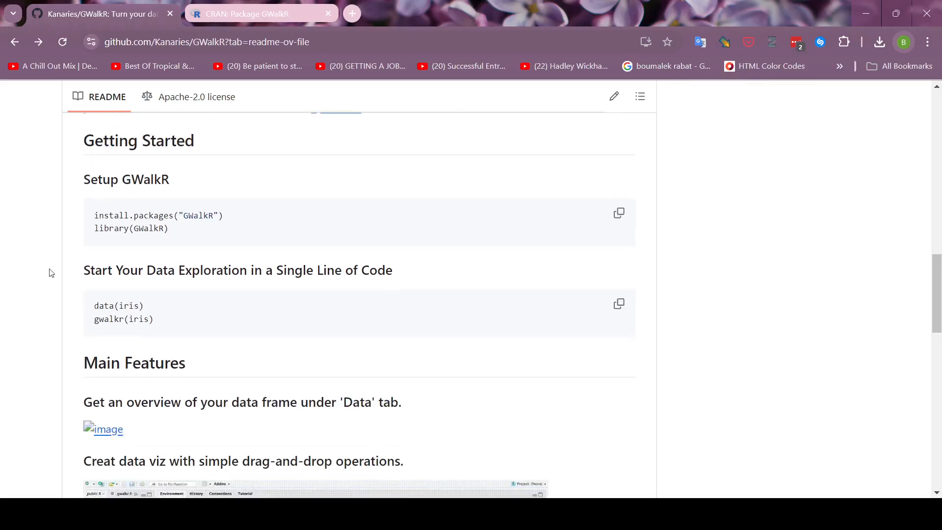
Examine the README's GWalkR setup commands and the two example lines that load and explore the iris data
drag(95, 216, 170, 229)
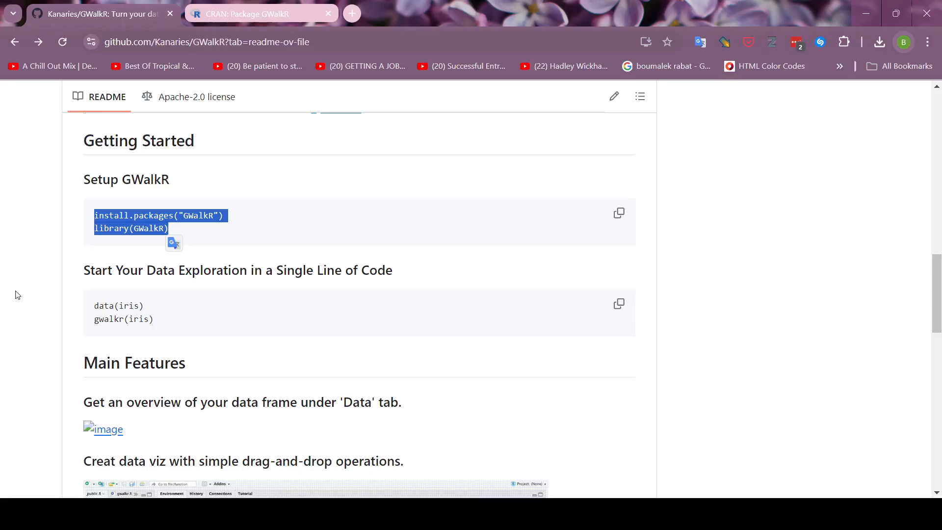
click(55, 292)
scroll(56, 300, down, 1)
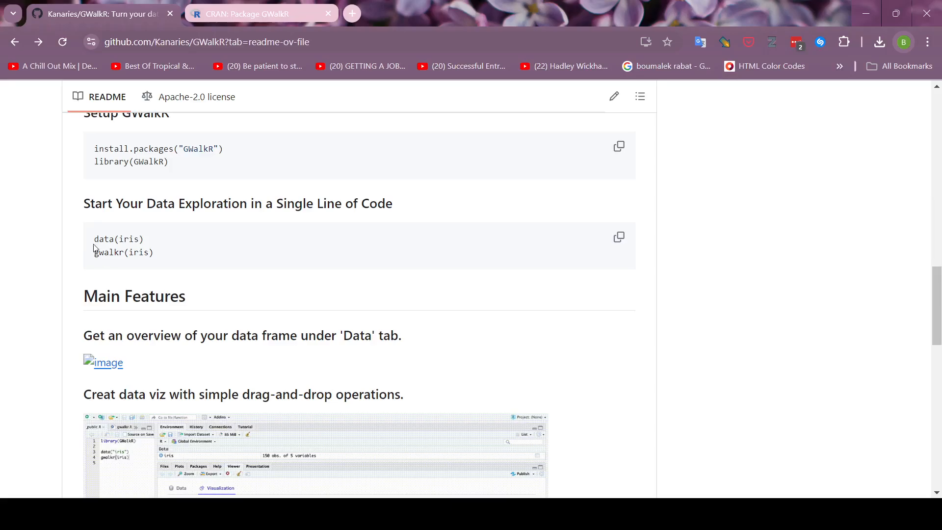
drag(96, 239, 145, 240)
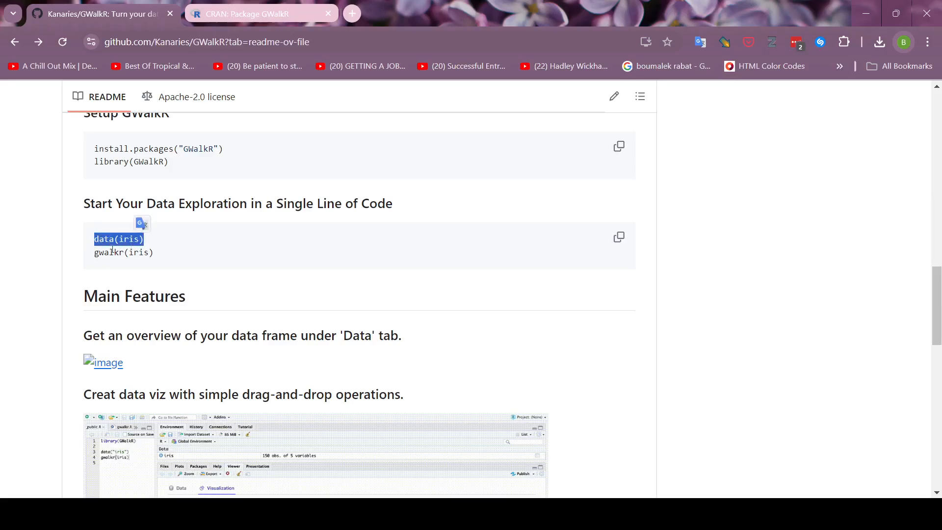
drag(95, 254, 155, 253)
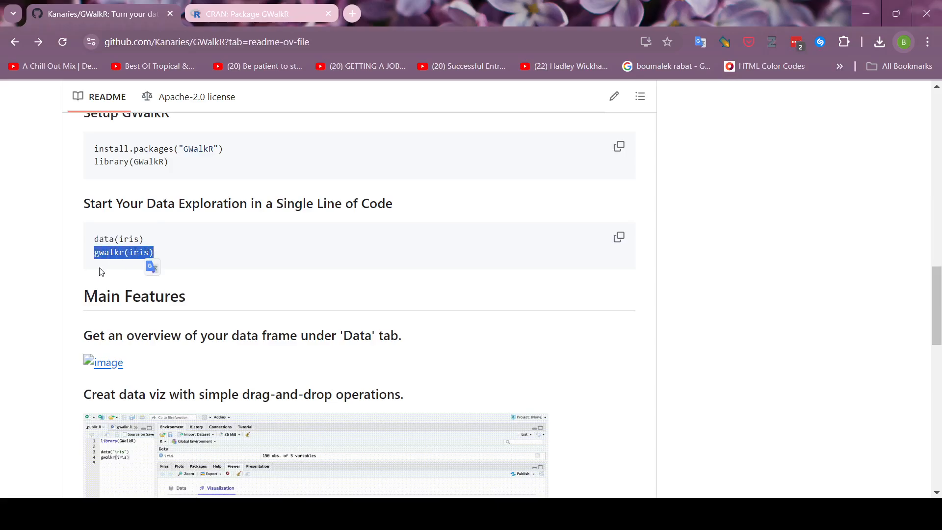
click(137, 263)
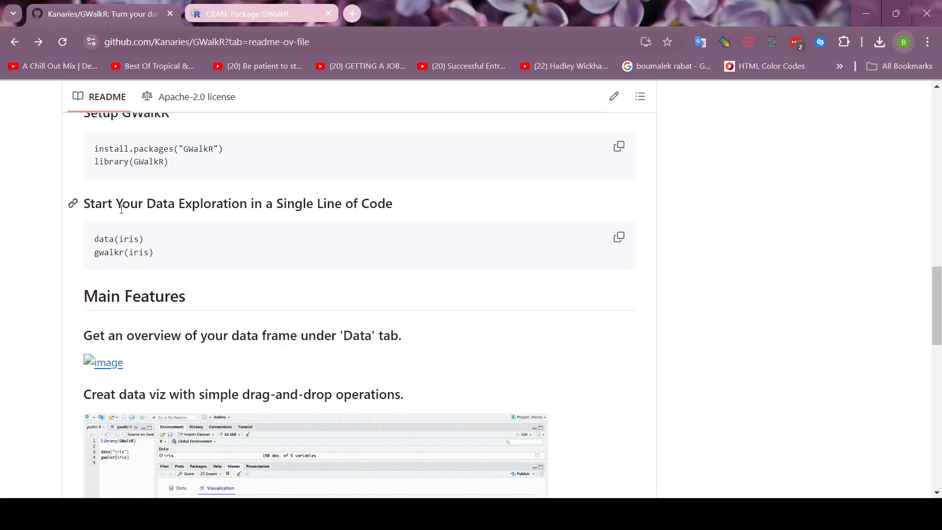
Review the README's Main Features section through the R Markdown part and return to the start of the repository page
scroll(2, 328, down, 1)
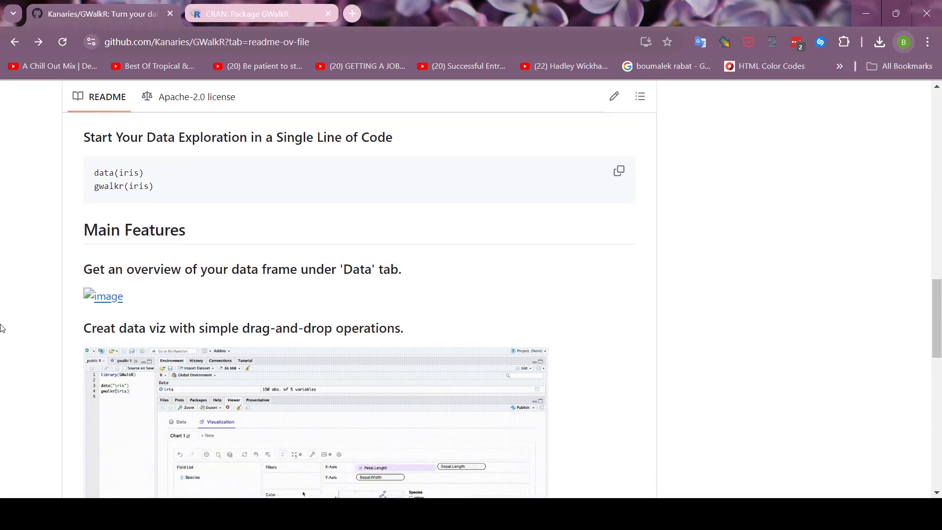
scroll(2, 328, down, 1)
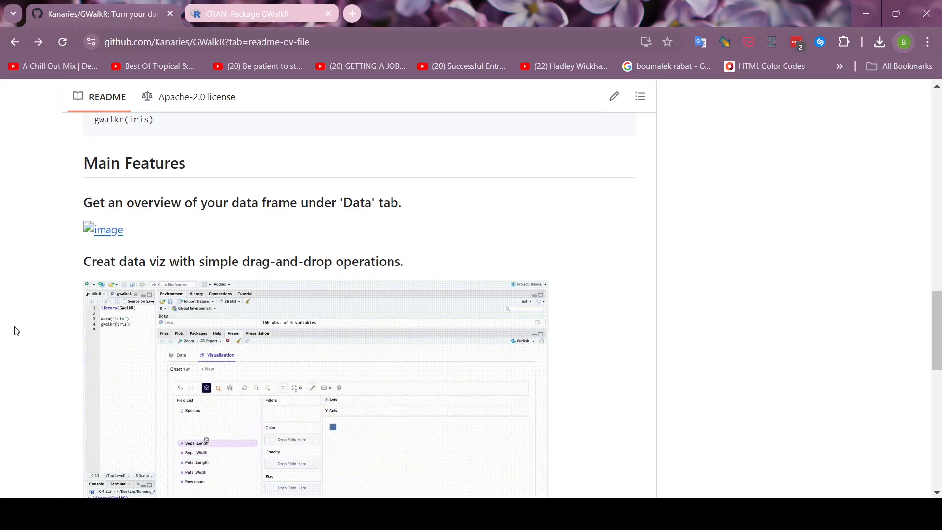
scroll(16, 331, down, 1)
scroll(15, 336, down, 1)
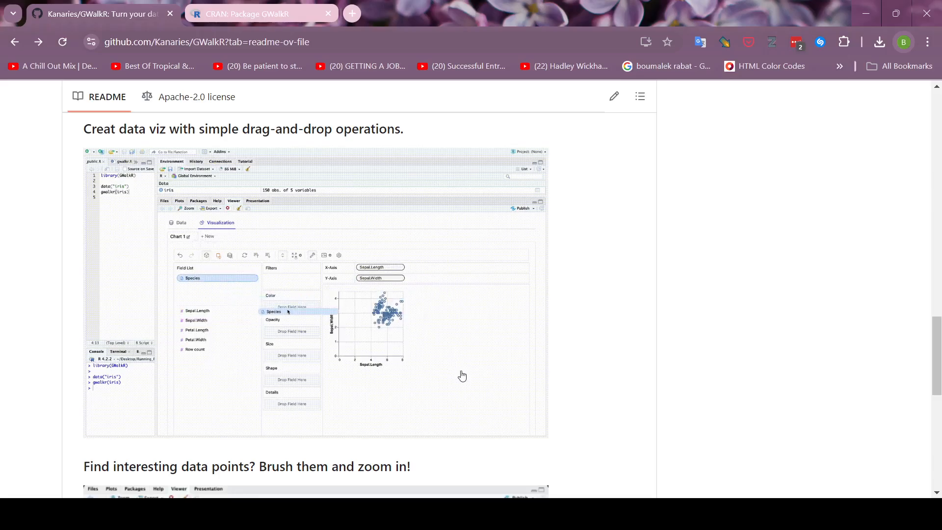
scroll(53, 347, down, 1)
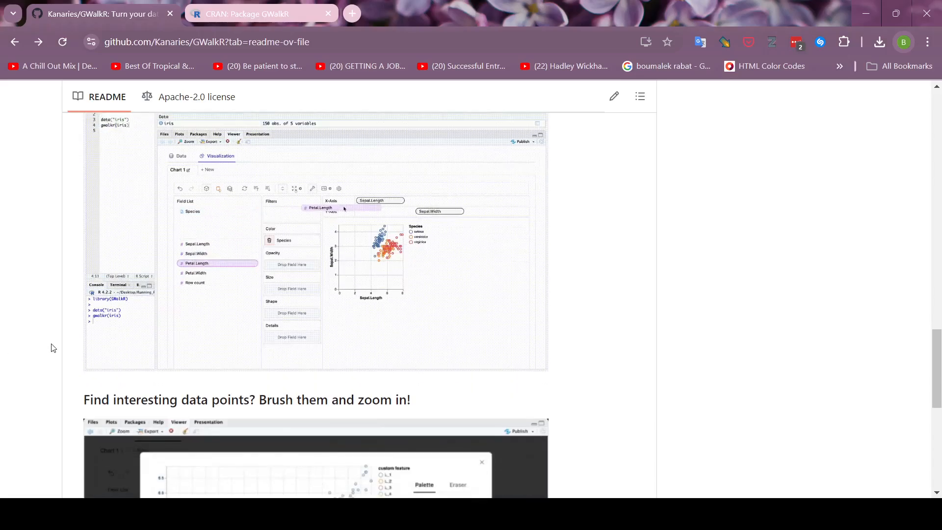
scroll(53, 348, down, 4)
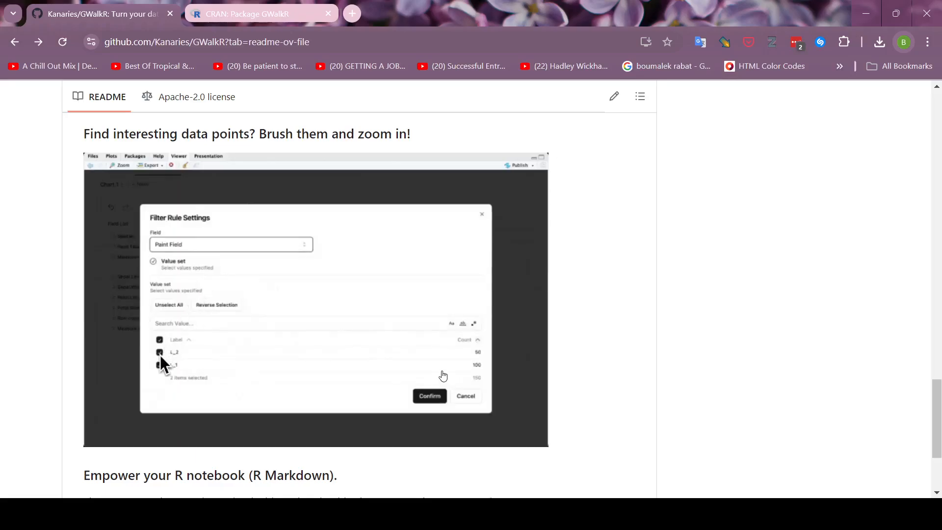
scroll(443, 376, down, 3)
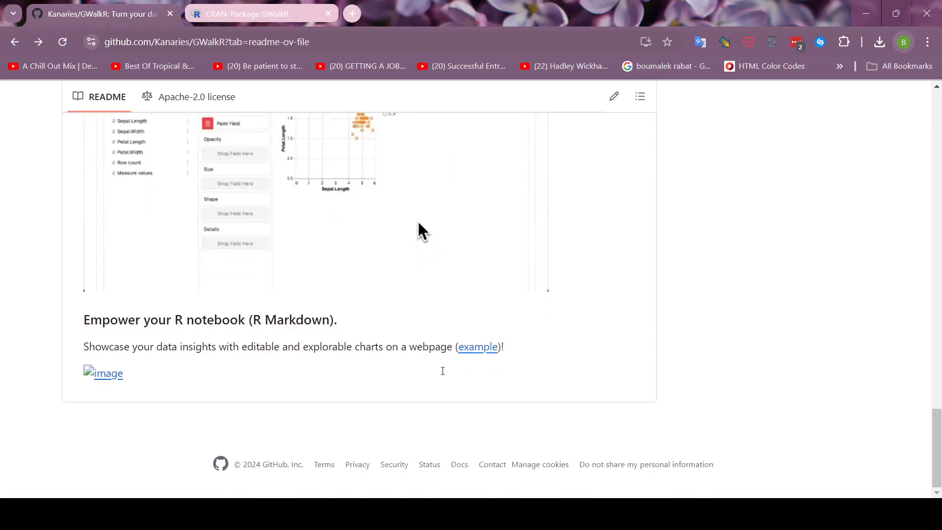
scroll(443, 374, up, 2)
scroll(443, 375, up, 20)
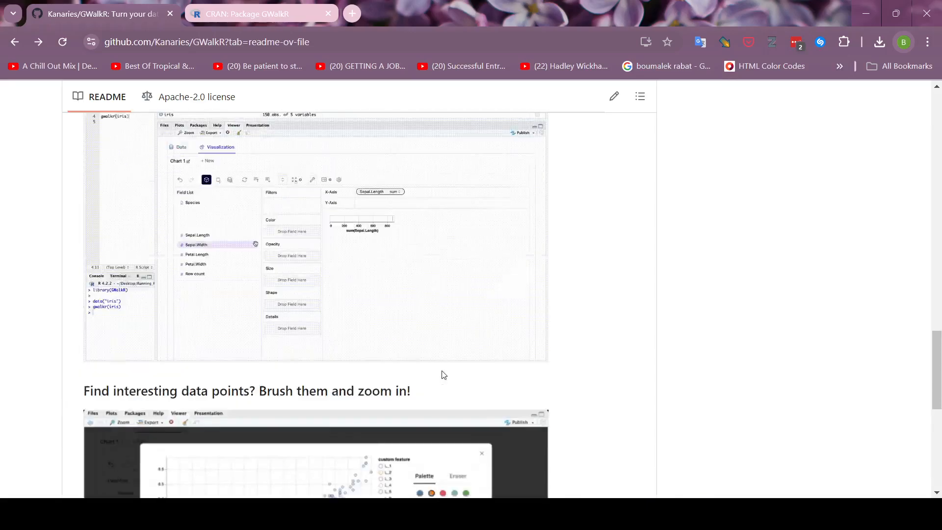
scroll(443, 375, up, 4)
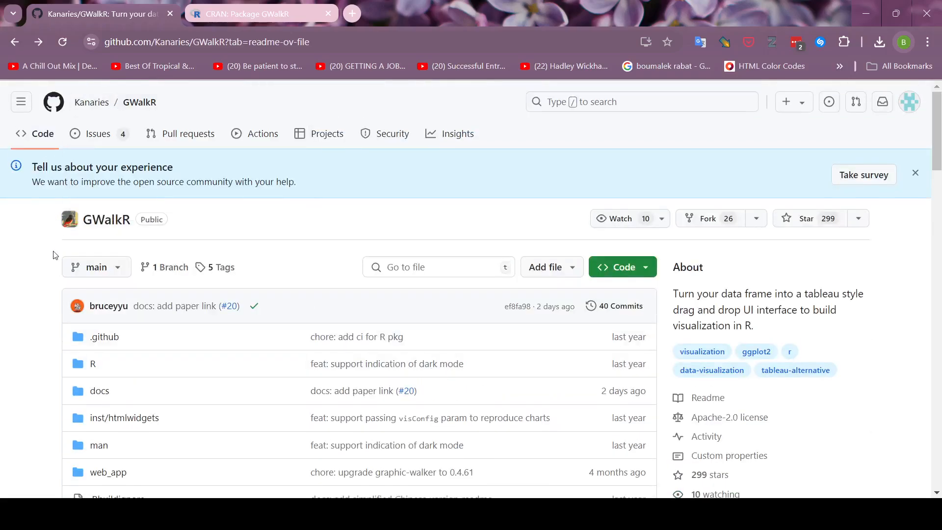
View the CRAN page for the GWalkR package and check its publication date
click(248, 13)
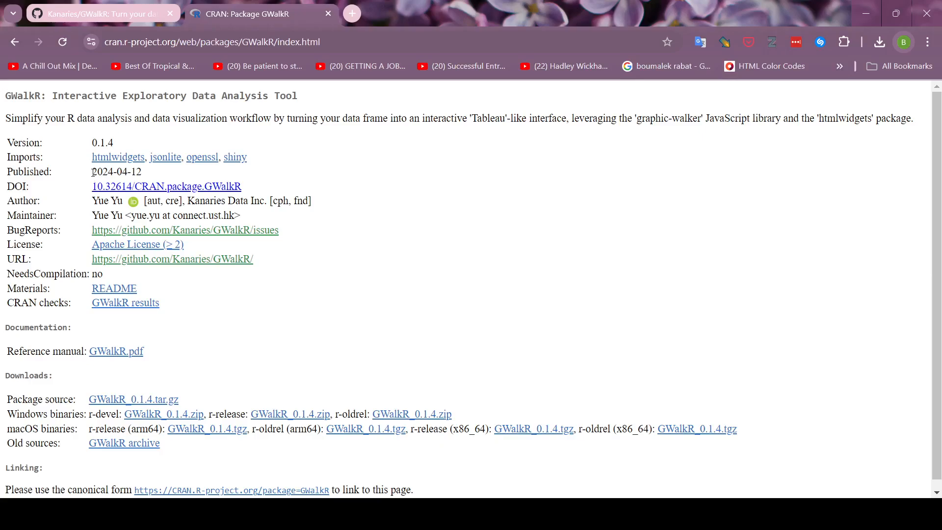
drag(94, 172, 146, 176)
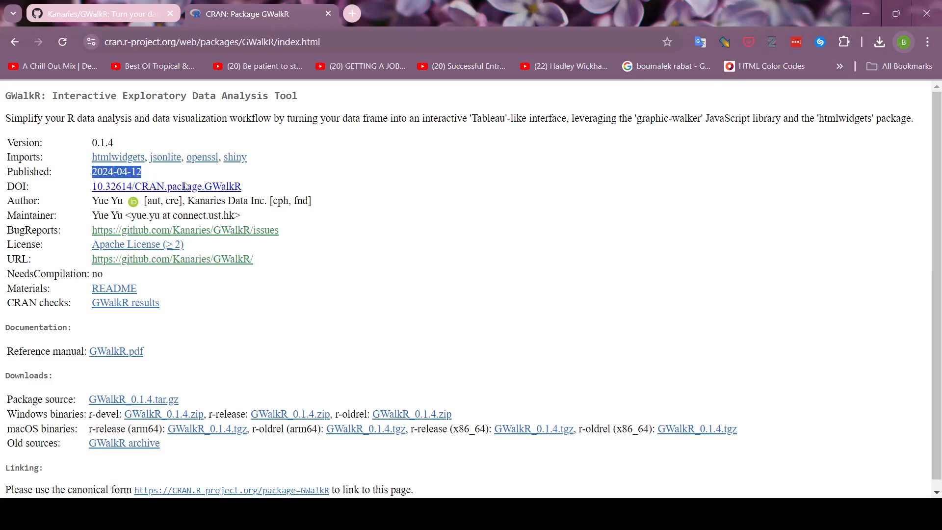
click(335, 271)
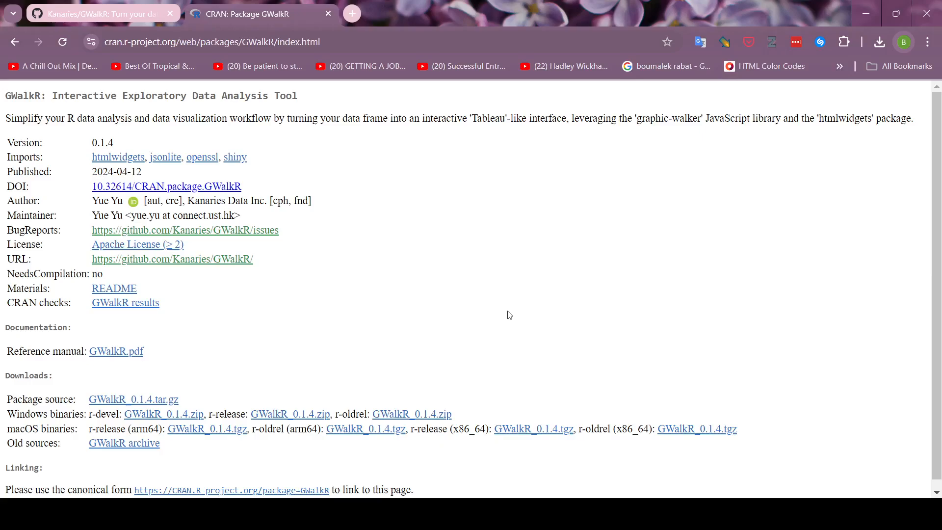
Switch to RStudio and run the gwalkr_trial.R lines that install any missing packages and load GWalkR, shiny and readxl
key(alt+Tab)
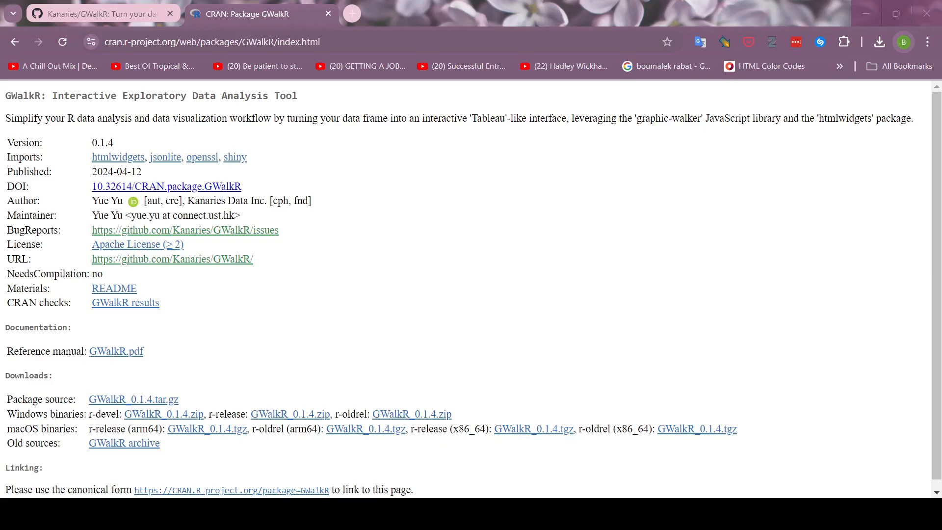
key(alt+Tab)
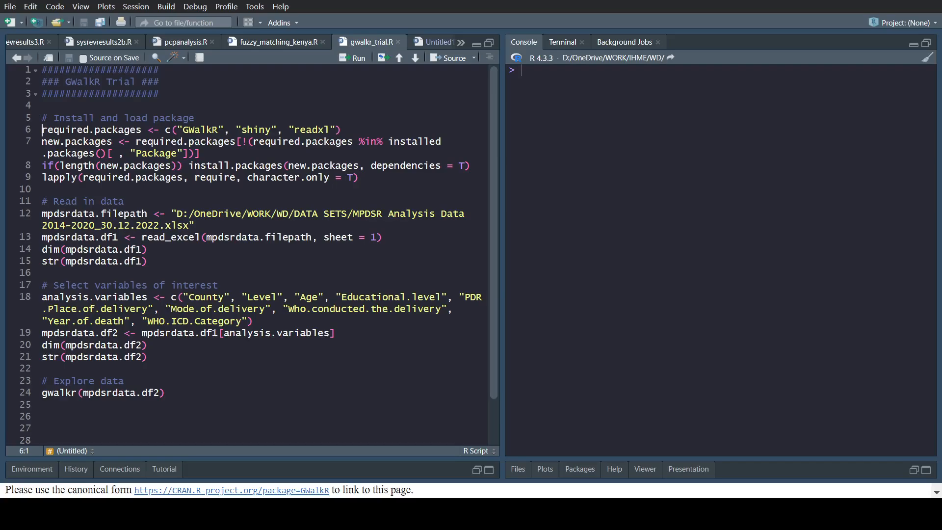
key(ctrl+Return)
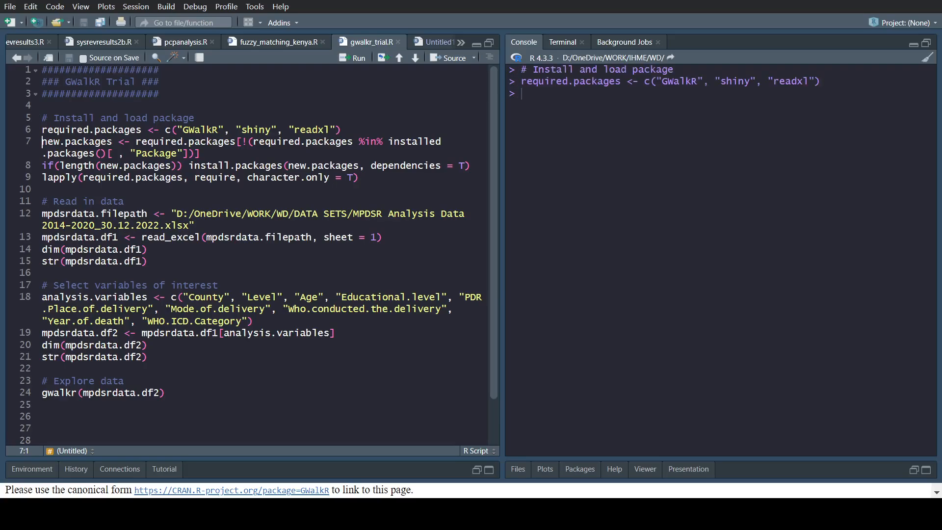
key(ctrl+Return)
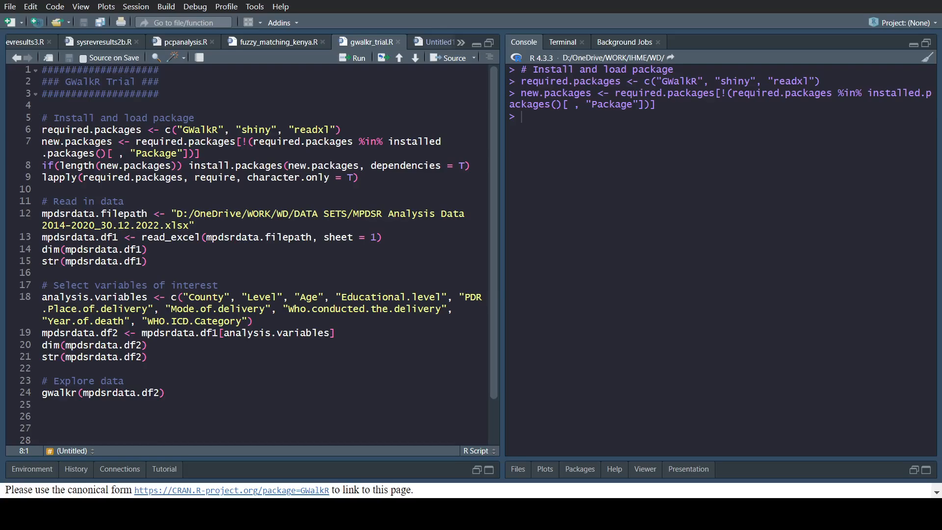
key(ctrl+Return)
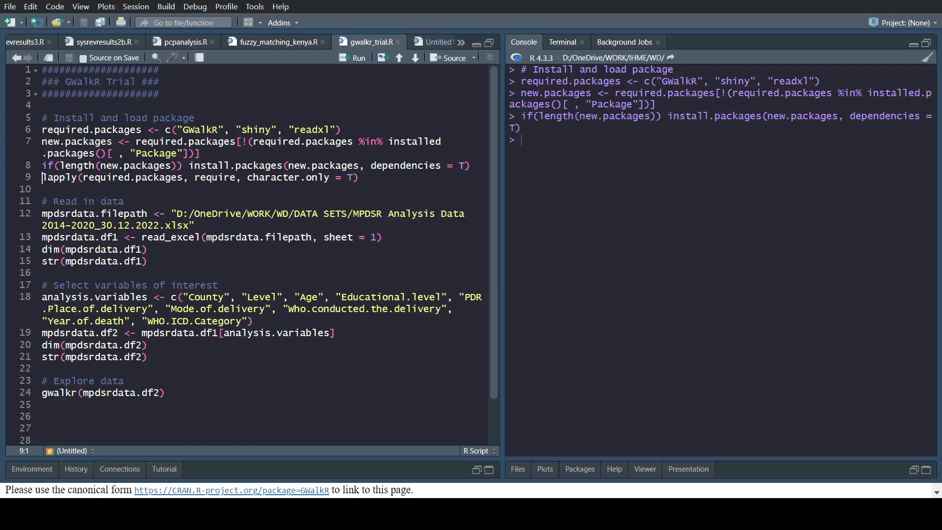
key(ctrl+Return)
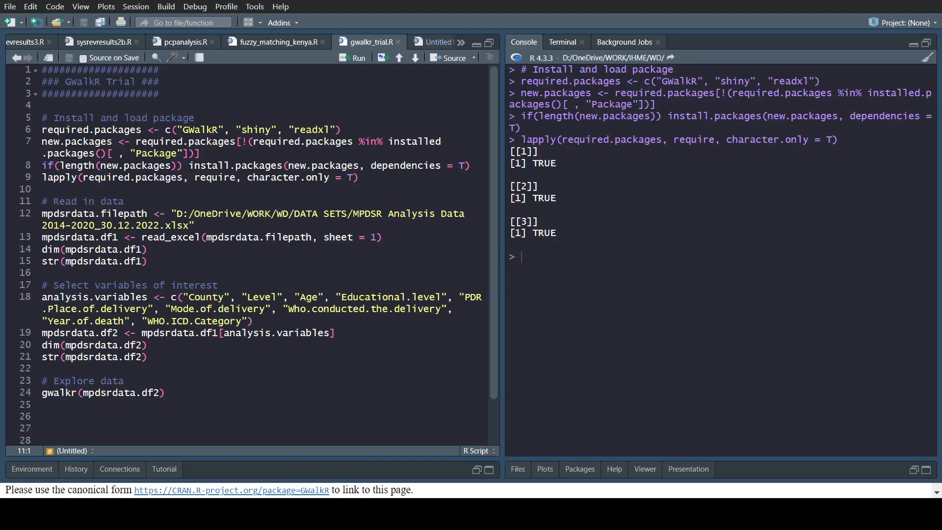
Run the lines that read sheet 1 of "MPDSR Analysis Data 2014-2020_30.12.2022.xlsx" into mpdsrdata.df1 and check the data frame's dimensions
key(ctrl+Return)
key(ctrl+Return)
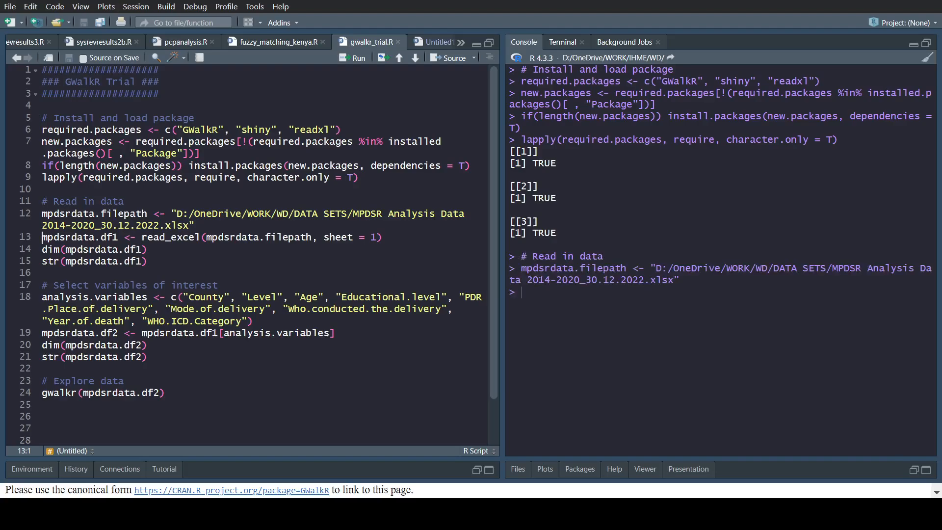
key(ctrl+Return)
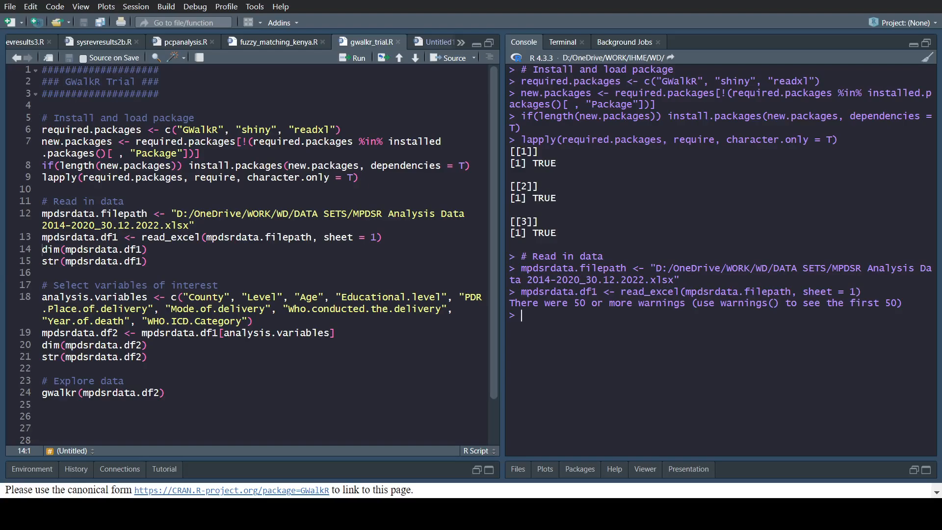
key(ctrl+Return)
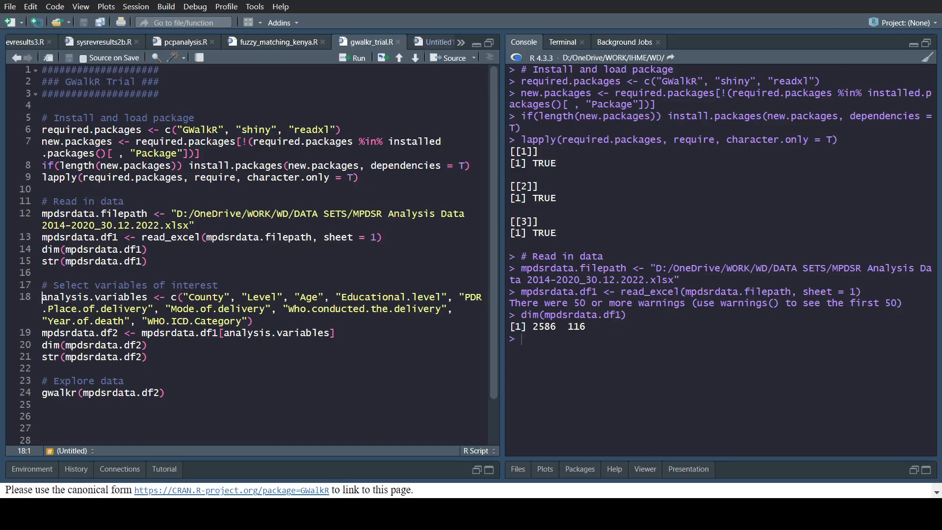
Run the lines that define analysis.variables and subset mpdsrdata.df1 by them into mpdsrdata.df2
scroll(250, 255, down, 2)
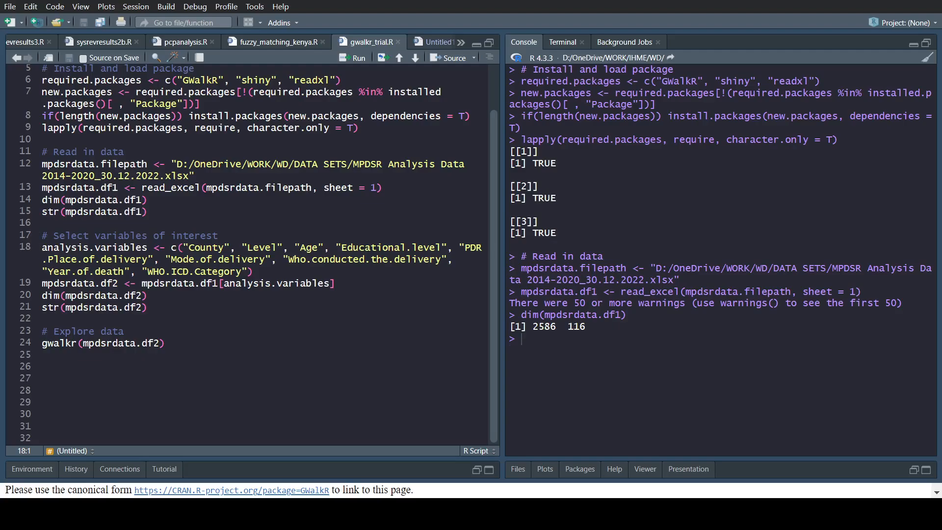
key(ctrl+Return)
key(ctrl+Return)
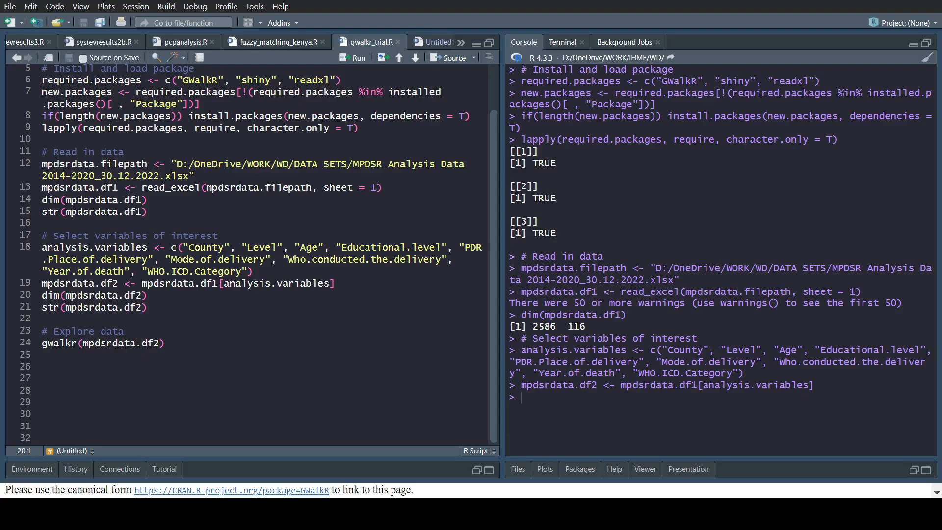
Check the dimensions of mpdsrdata.df2 and run the gwalkr line to open that data frame for exploration
key(ctrl+Return)
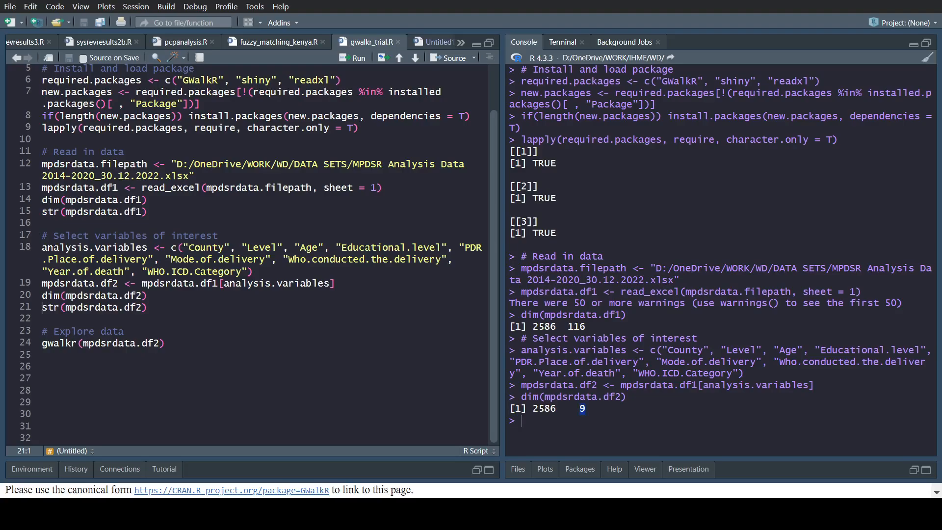
click(43, 343)
drag(83, 343, 155, 343)
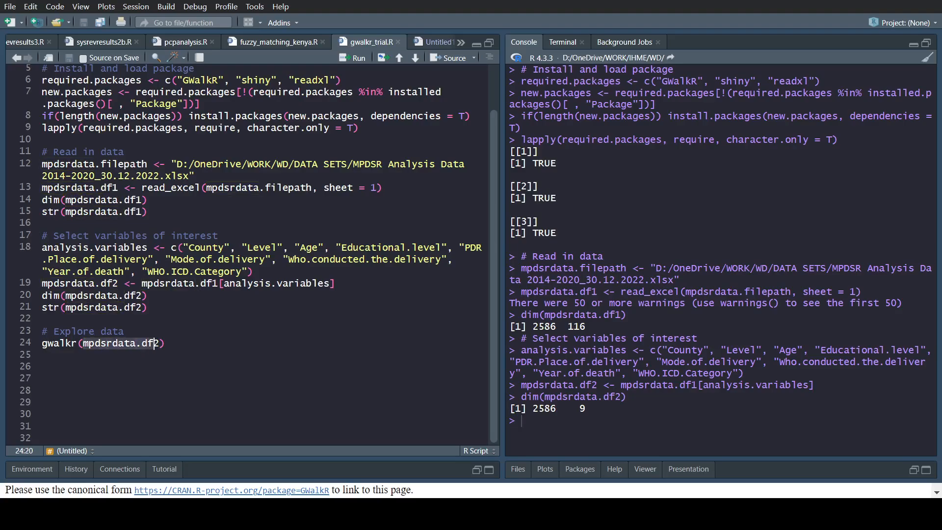
click(166, 343)
key(ctrl+Return)
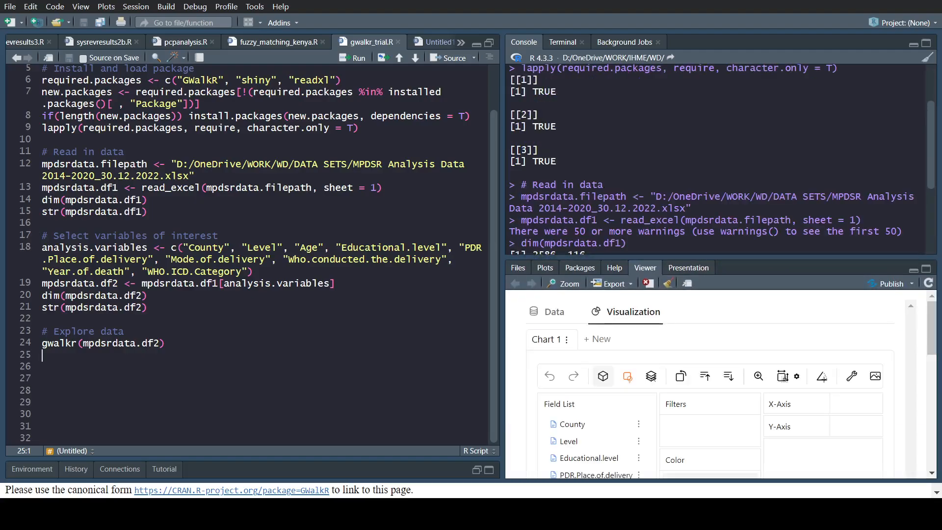
Enlarge the gwalkr viewer to fill the RStudio window and chart County on the X-Axis against Row count on the Y-Axis
click(927, 269)
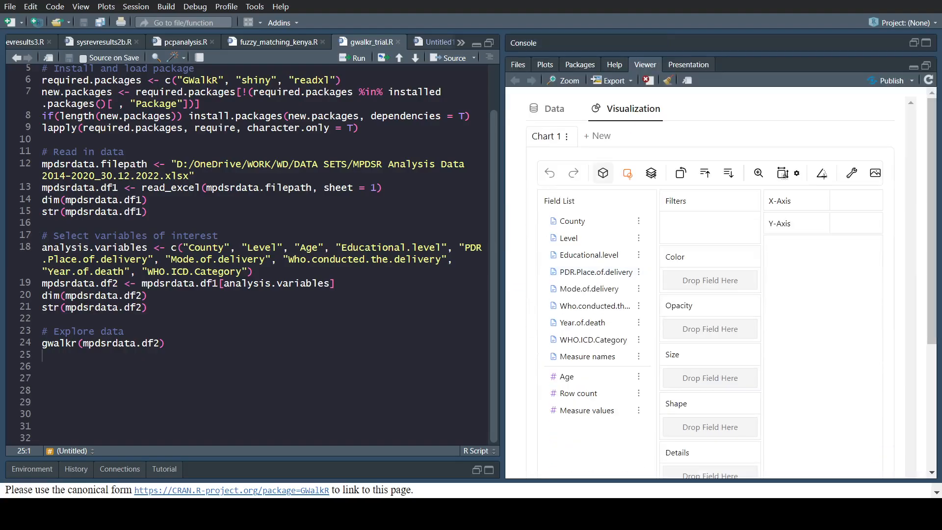
drag(503, 265, 7, 265)
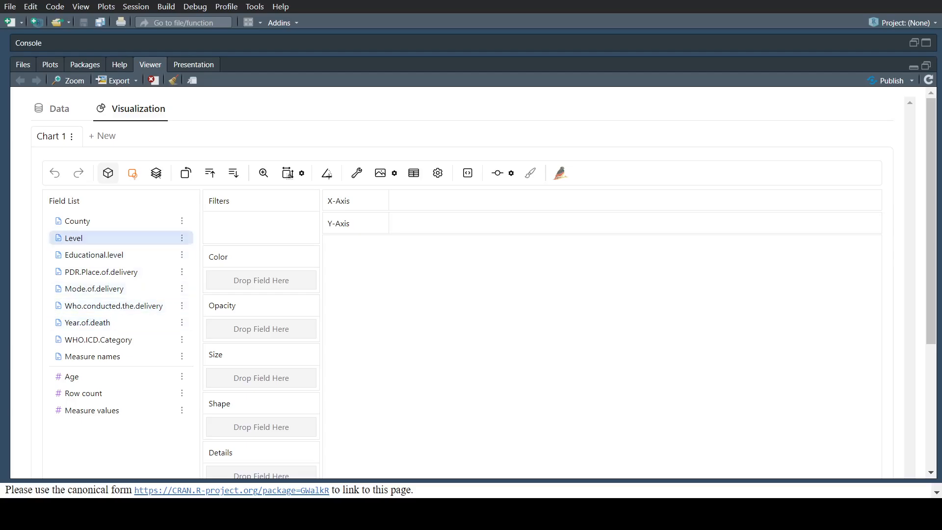
drag(78, 221, 420, 200)
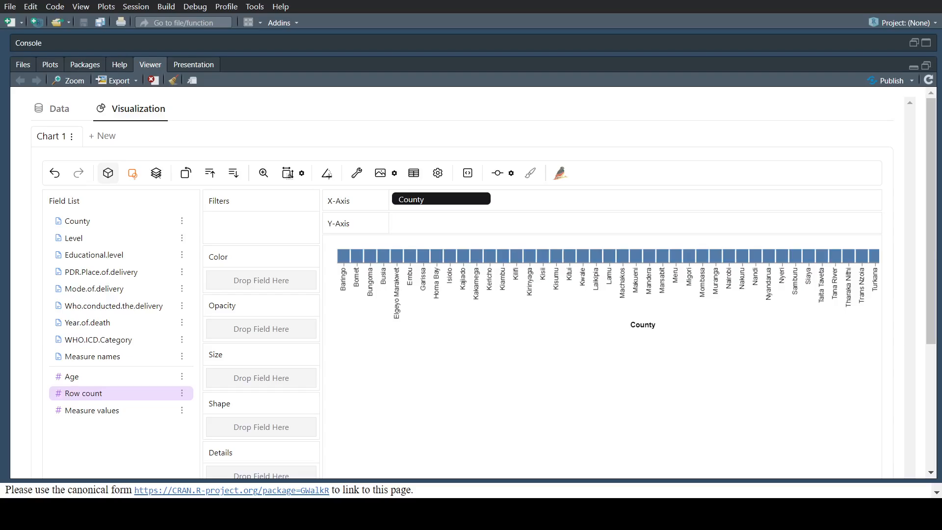
drag(84, 392, 457, 218)
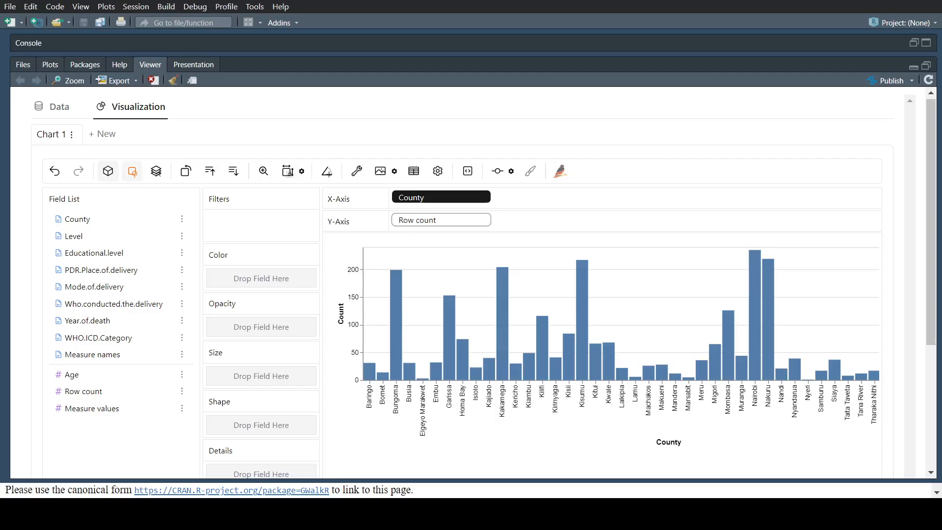
Review the available mark types, keeping Auto, and color the County bars by Educational.level
click(132, 171)
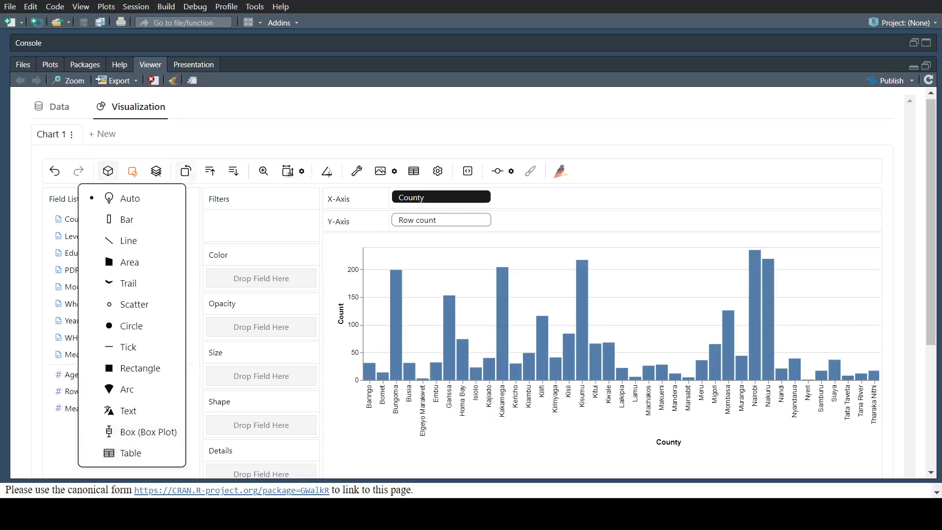
key(Escape)
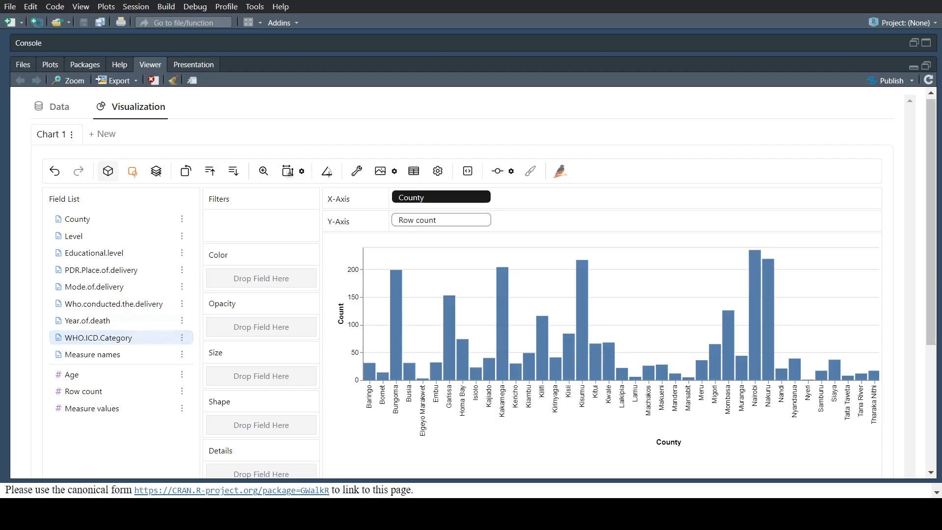
drag(98, 252, 257, 278)
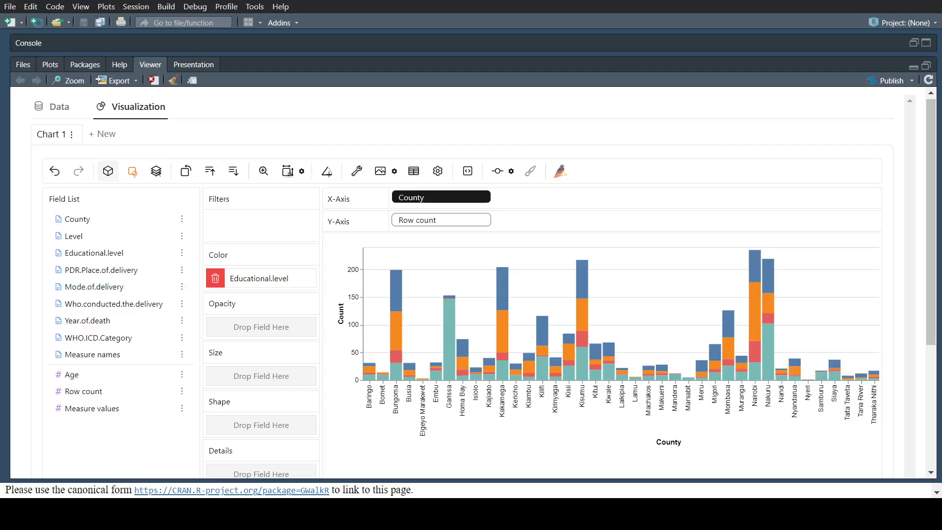
Examine the education-level breakdown of the Kisumu, Garissa, Nakuru and Bungoma bars and view the chart's export formats
mouse_move(581, 291)
mouse_move(450, 318)
mouse_move(771, 349)
mouse_move(400, 326)
mouse_move(454, 306)
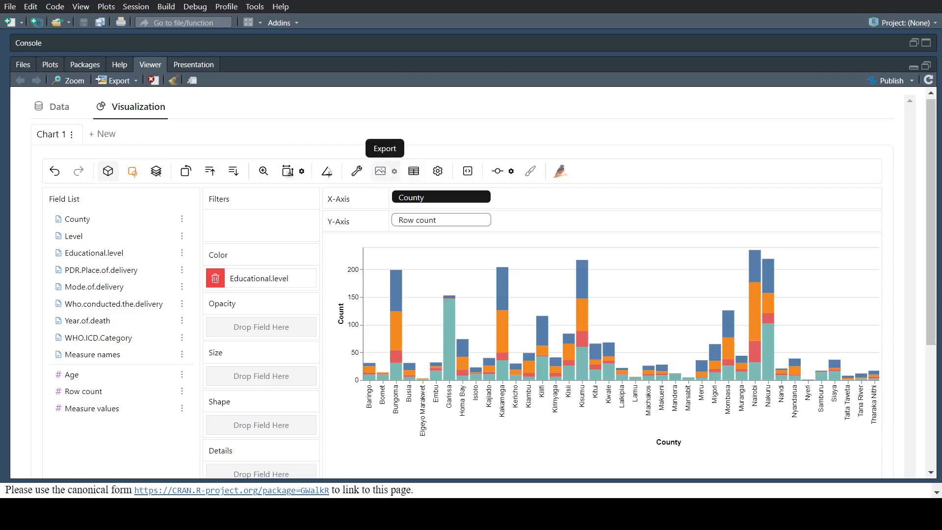
click(380, 170)
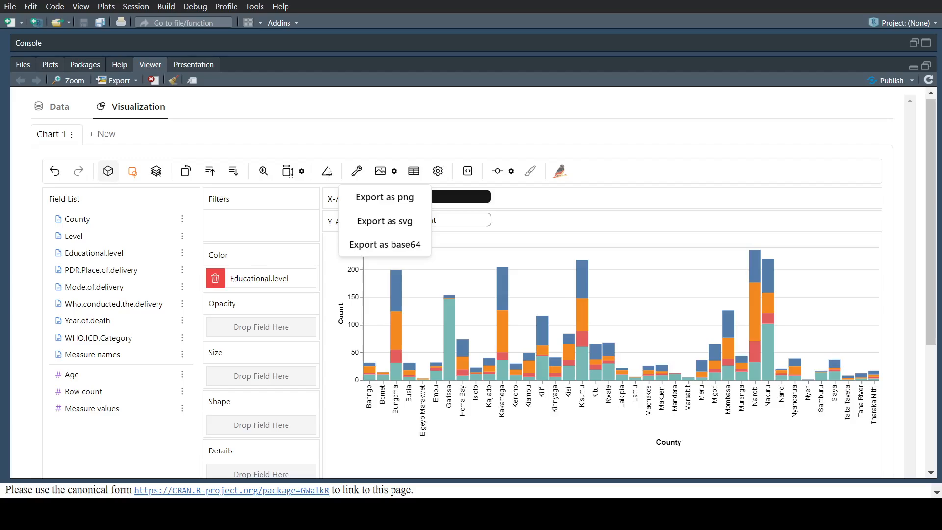
key(Escape)
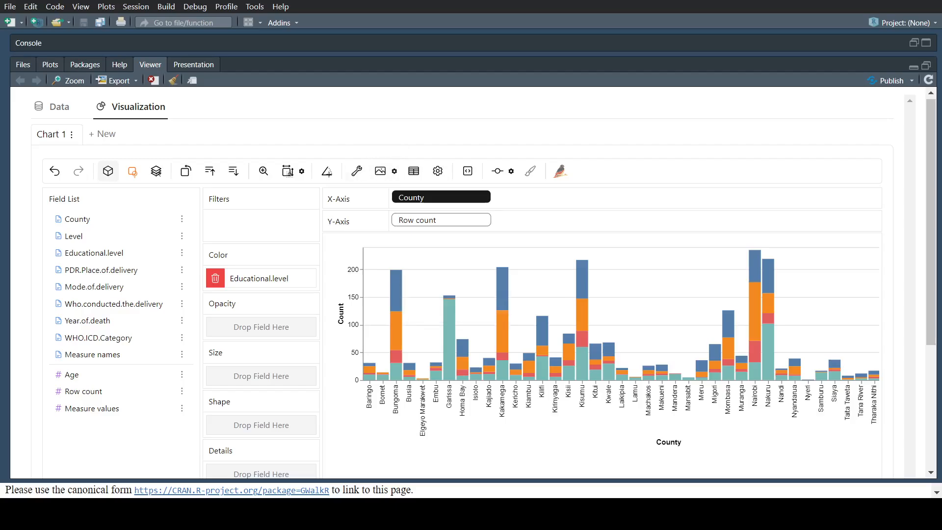
Color the County bars by PDR.Place.of.delivery, and replace that color field with WHO.ICD.Category
mouse_move(397, 292)
mouse_move(259, 279)
mouse_down()
mouse_move(101, 269)
mouse_move(100, 282)
mouse_move(118, 272)
mouse_move(260, 278)
mouse_up()
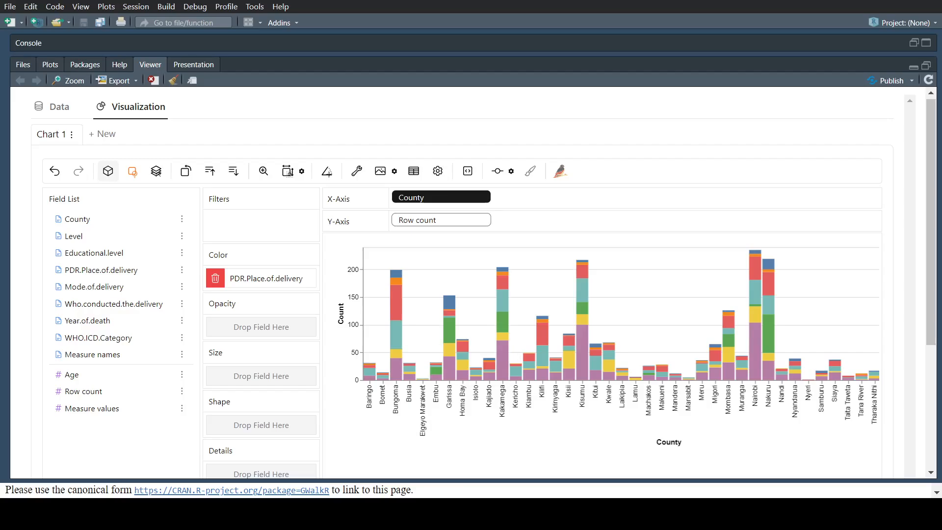
drag(265, 278, 123, 267)
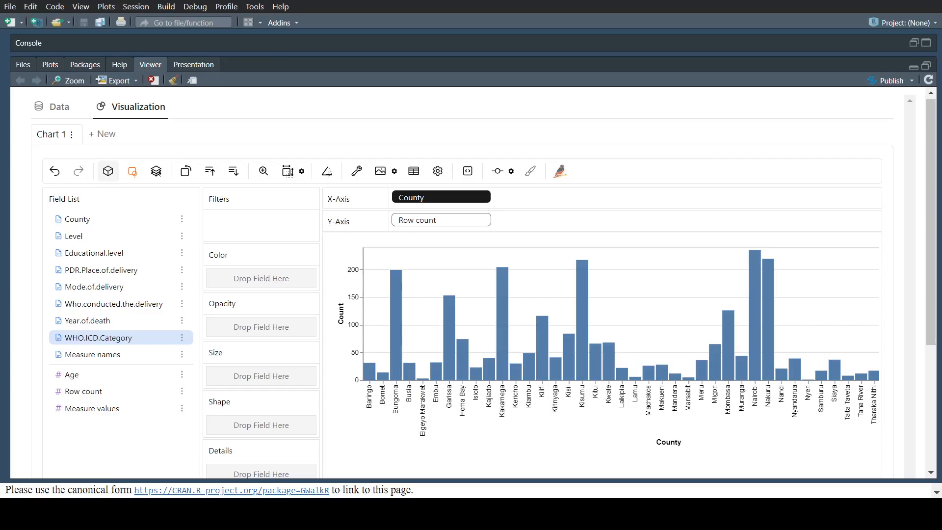
drag(123, 338, 255, 278)
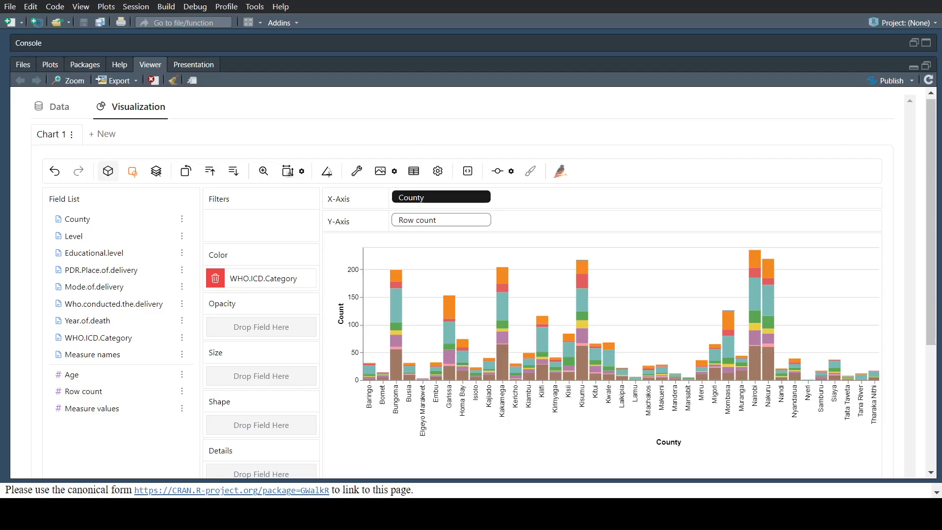
Examine the causes of death by WHO.ICD.Category in the tallest county bars, including Nakuru, Nairobi, Kisumu, Kakamega, Bungoma and Mombasa
mouse_move(502, 304)
mouse_move(772, 298)
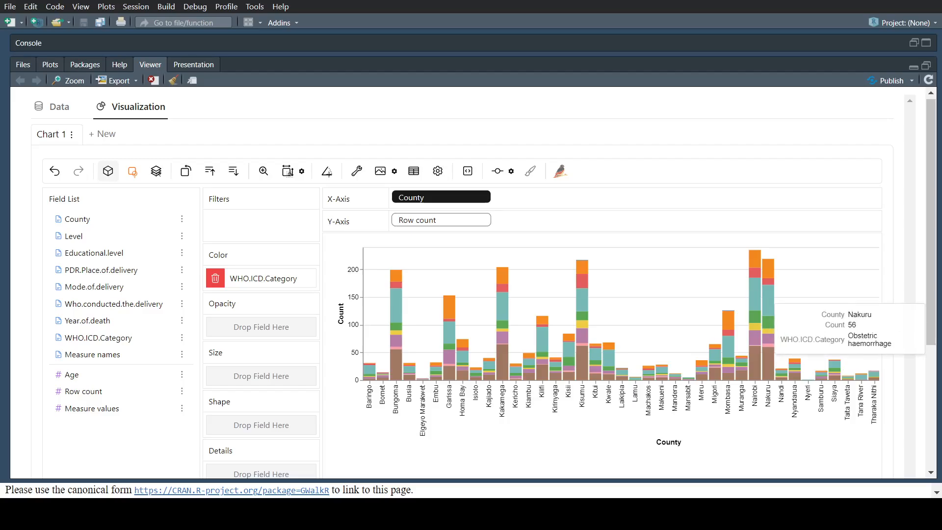
mouse_move(756, 258)
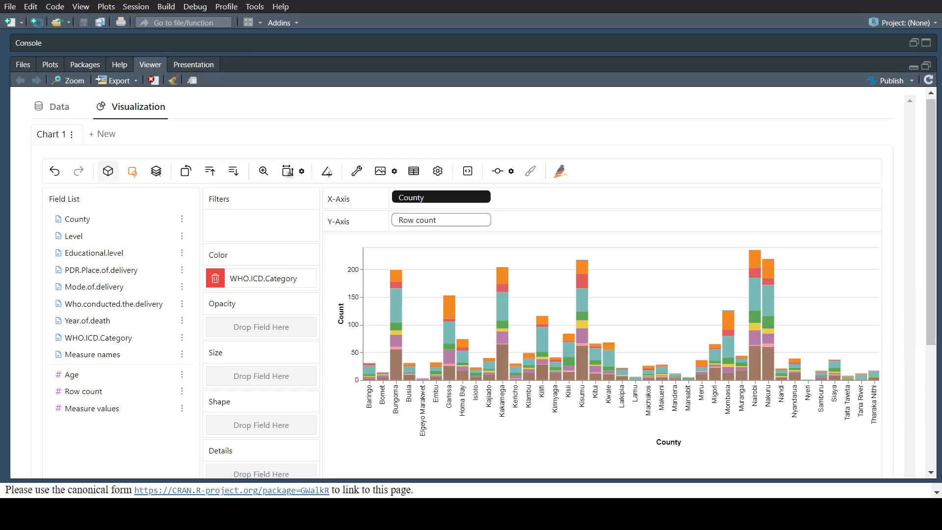
mouse_move(583, 282)
mouse_move(501, 282)
mouse_move(395, 284)
mouse_move(730, 321)
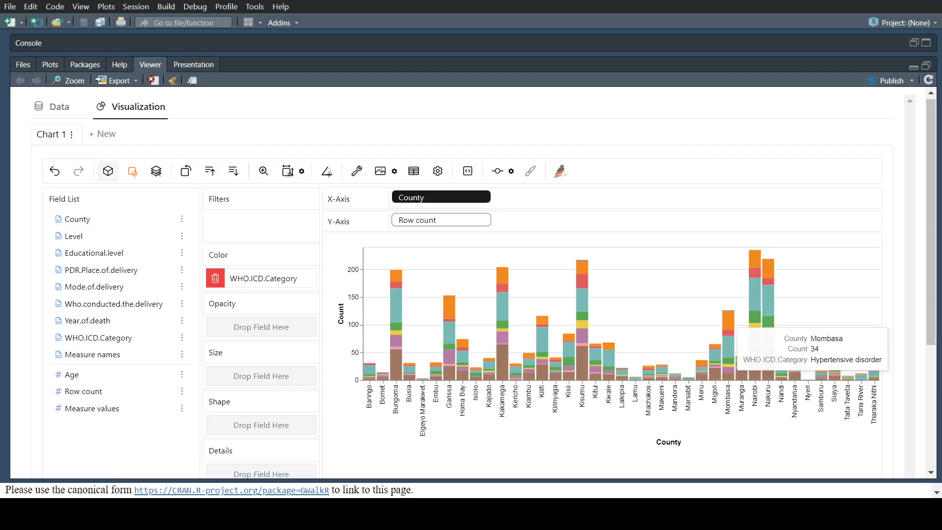
mouse_move(731, 347)
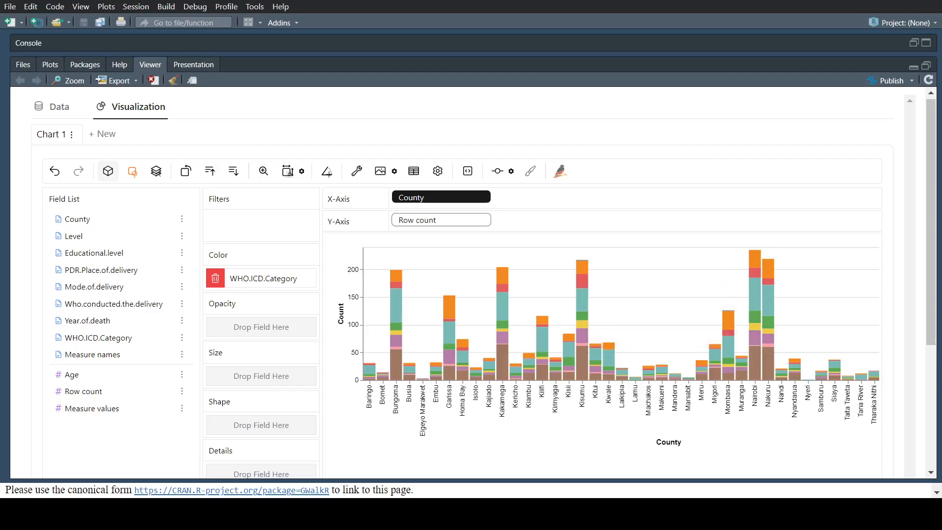
mouse_move(502, 299)
mouse_move(753, 362)
Replace County with Year.of.death on the X-Axis and change the chart's mark type to Area
drag(441, 197, 79, 216)
drag(87, 320, 430, 198)
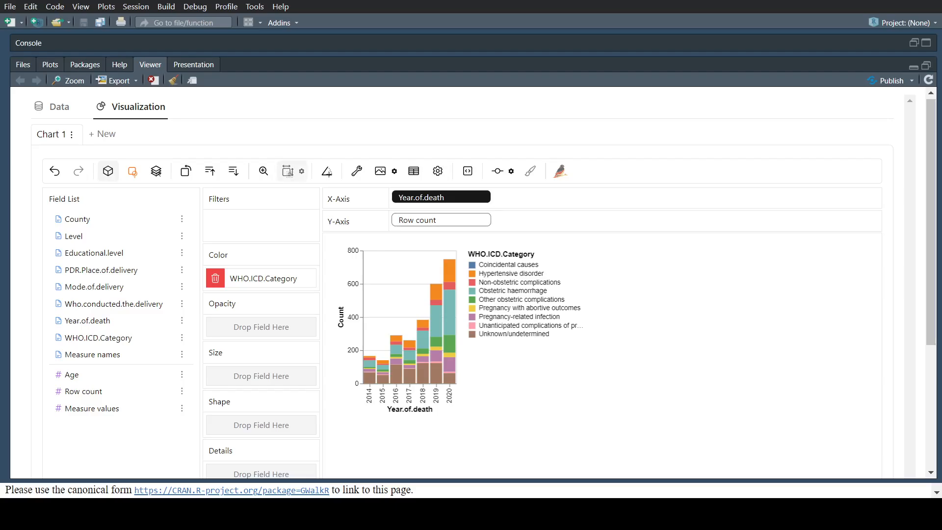
click(287, 171)
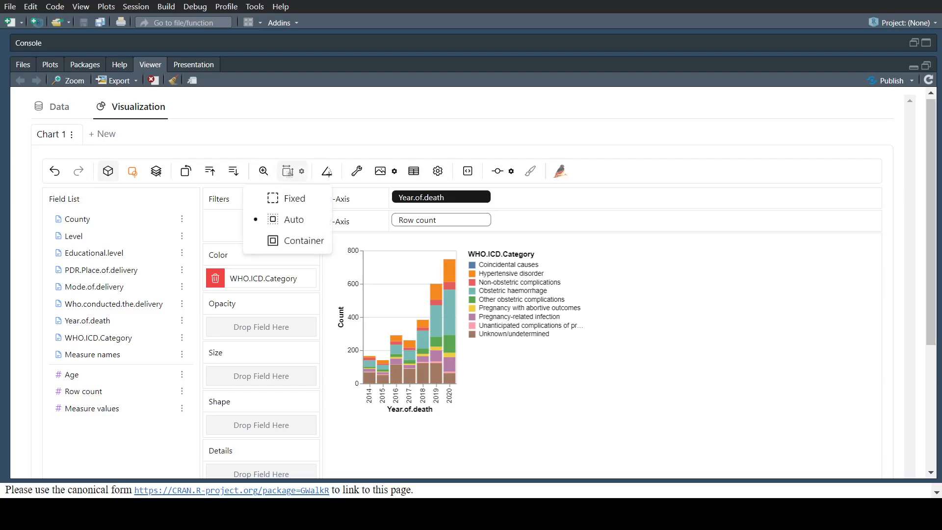
click(132, 171)
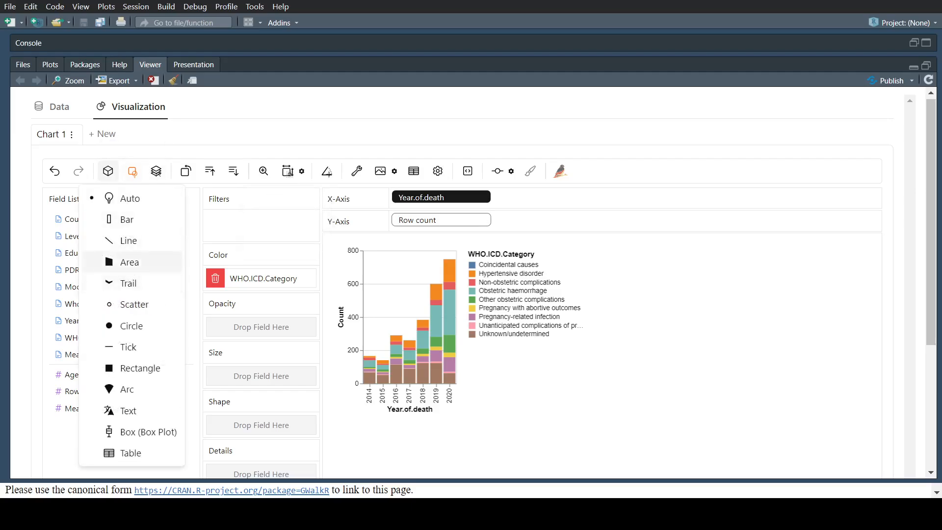
click(128, 262)
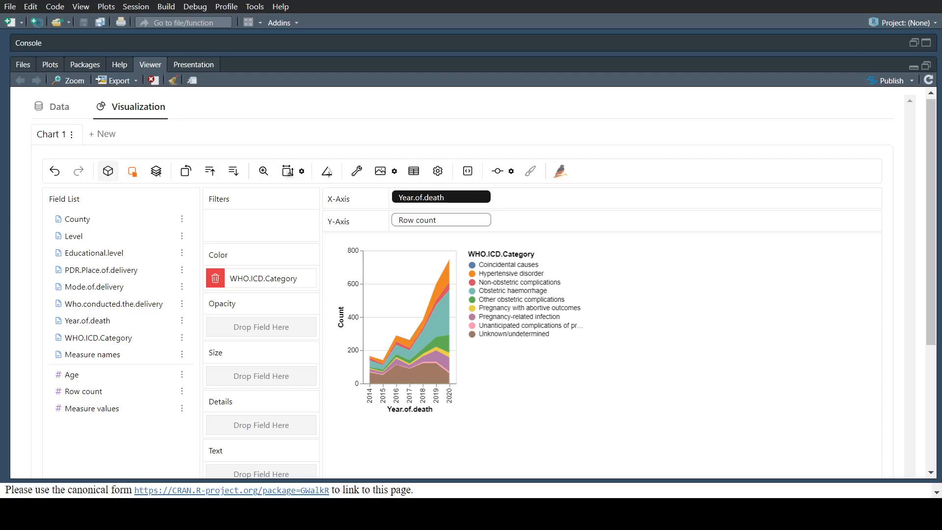
Move WHO.ICD.Category from color to the X-Axis in place of Year.of.death, and set the mark type to Bar
drag(441, 198, 613, 304)
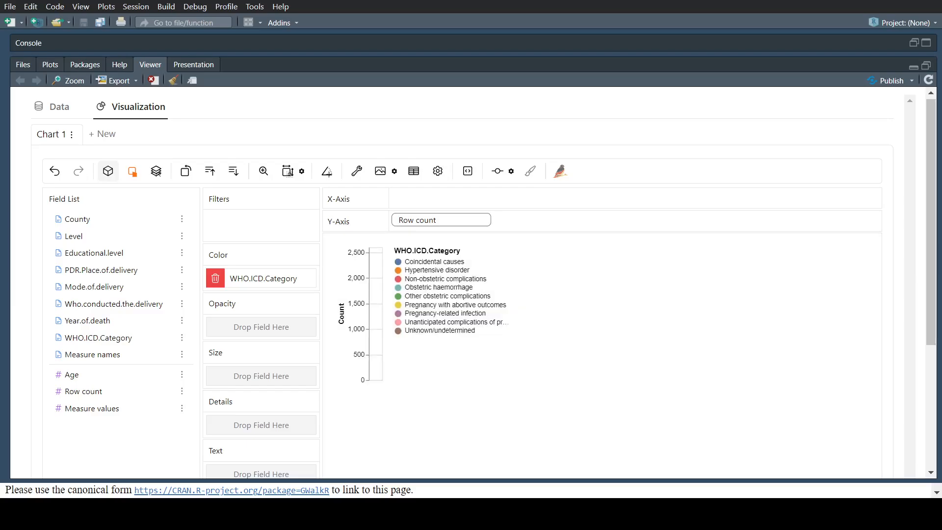
click(214, 278)
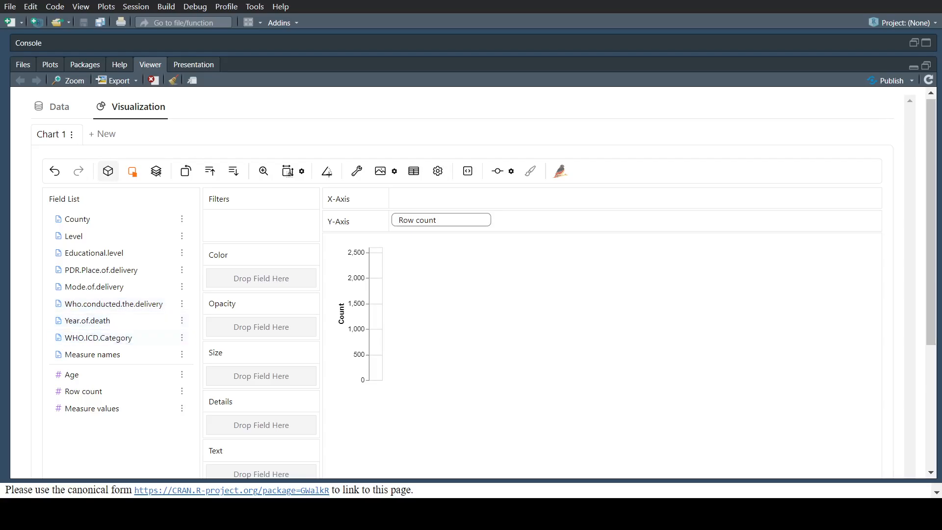
drag(98, 337, 454, 199)
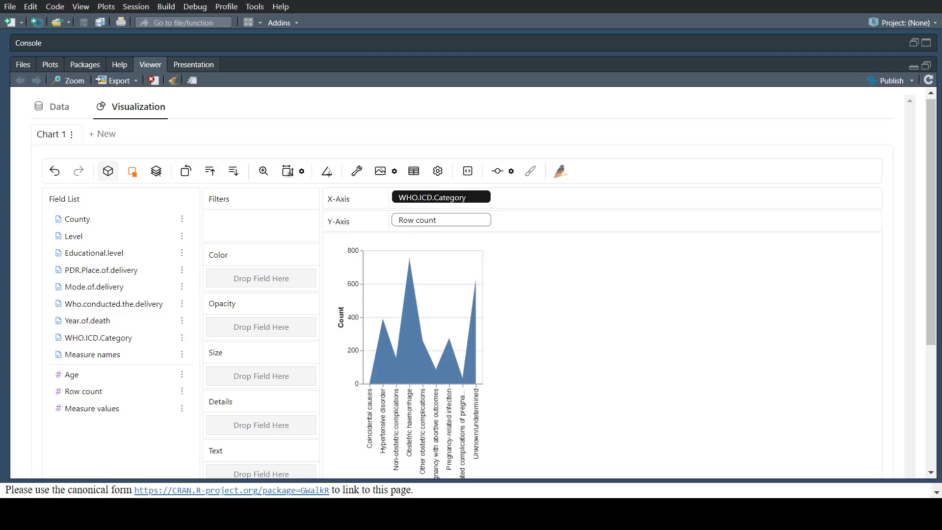
click(132, 172)
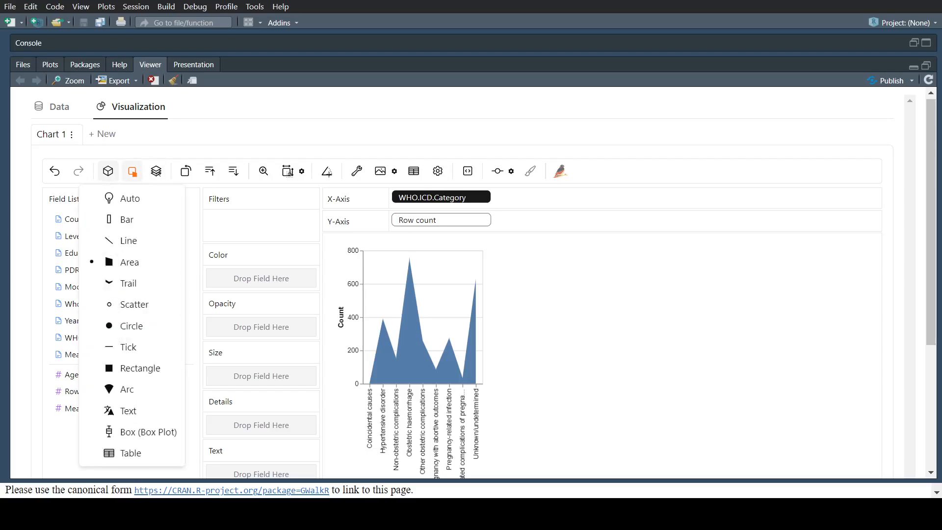
click(127, 219)
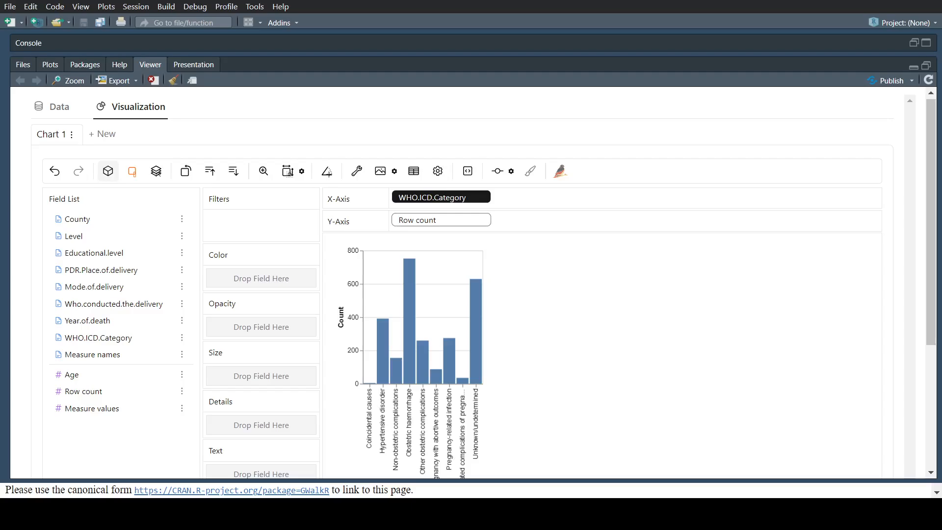
Inspect the main WHO.ICD.Category bars and color them by Mode.of.delivery to examine the breakdown for Obstetric haemorrhage
mouse_move(412, 261)
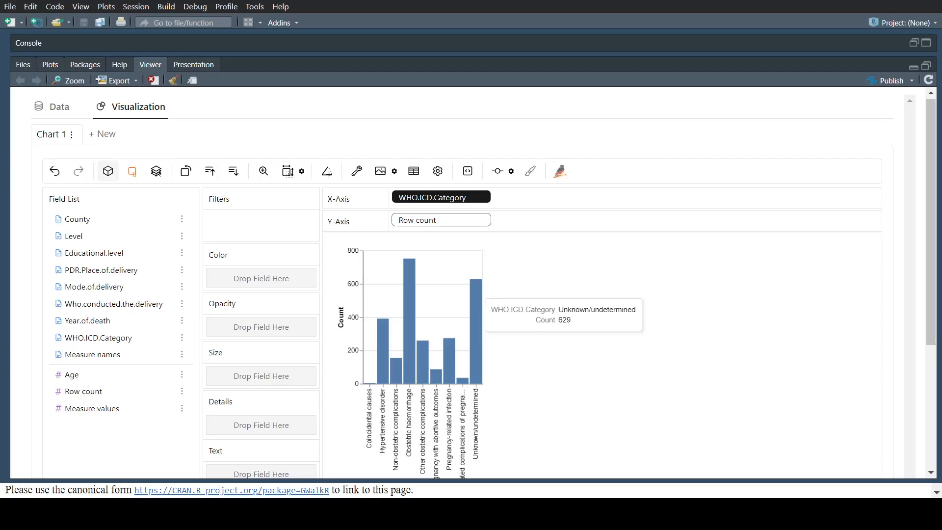
mouse_move(478, 292)
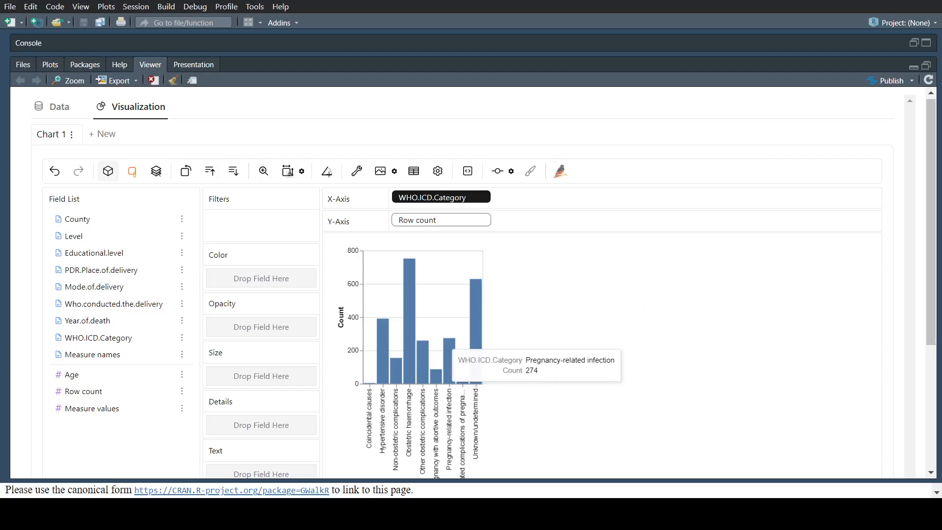
mouse_move(387, 327)
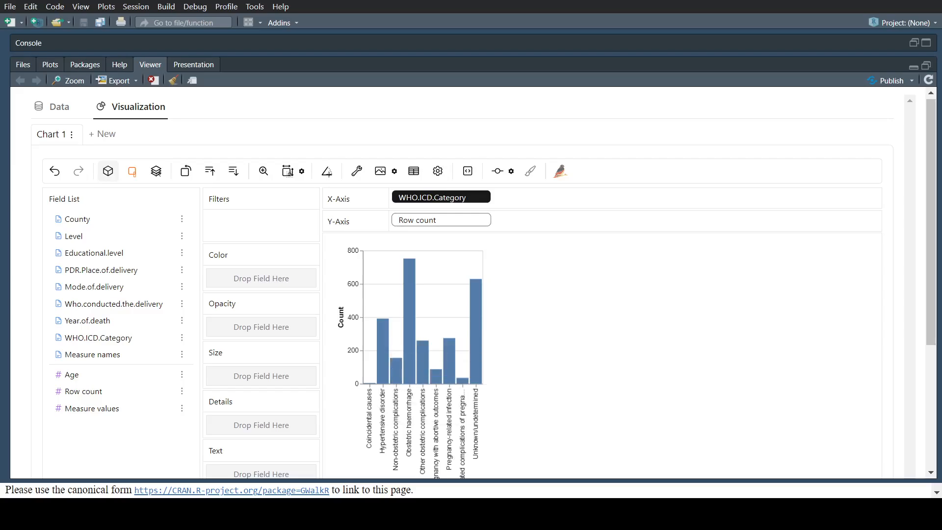
mouse_move(449, 355)
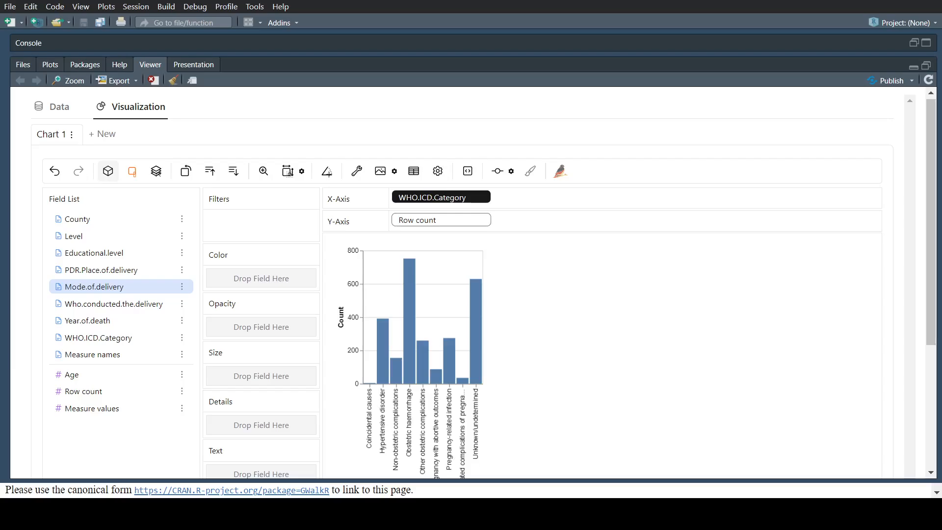
drag(93, 287, 261, 278)
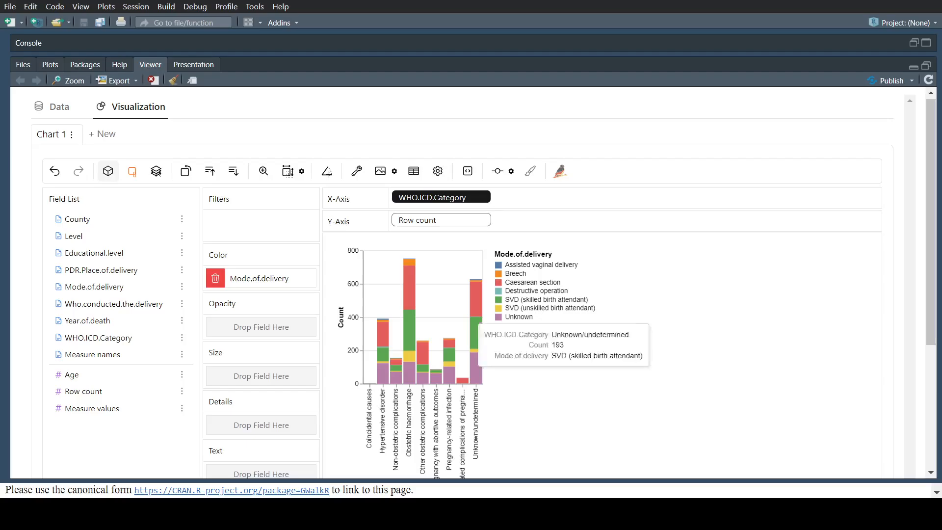
mouse_move(410, 287)
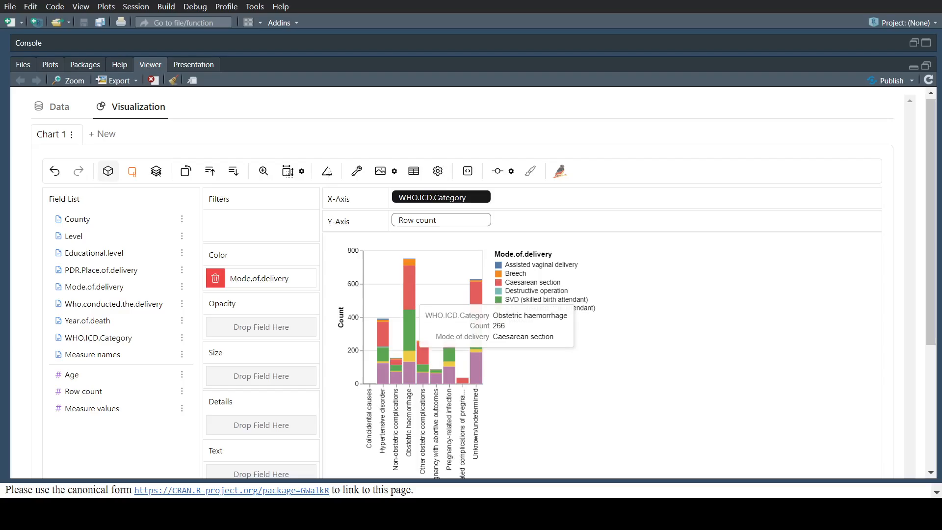
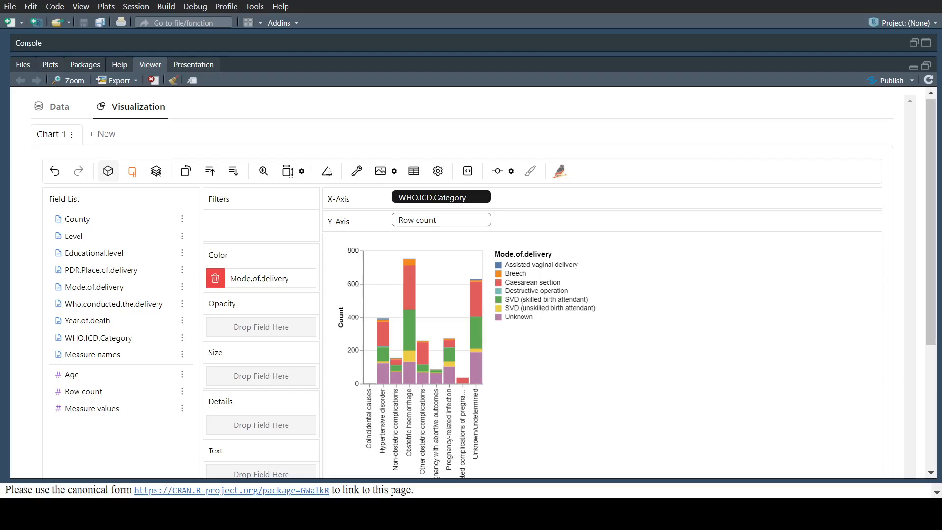
Replace WHO.ICD.Category with Level on the X-Axis, keeping the bars colored by Mode.of.delivery
mouse_move(411, 262)
mouse_move(473, 350)
drag(441, 196, 603, 332)
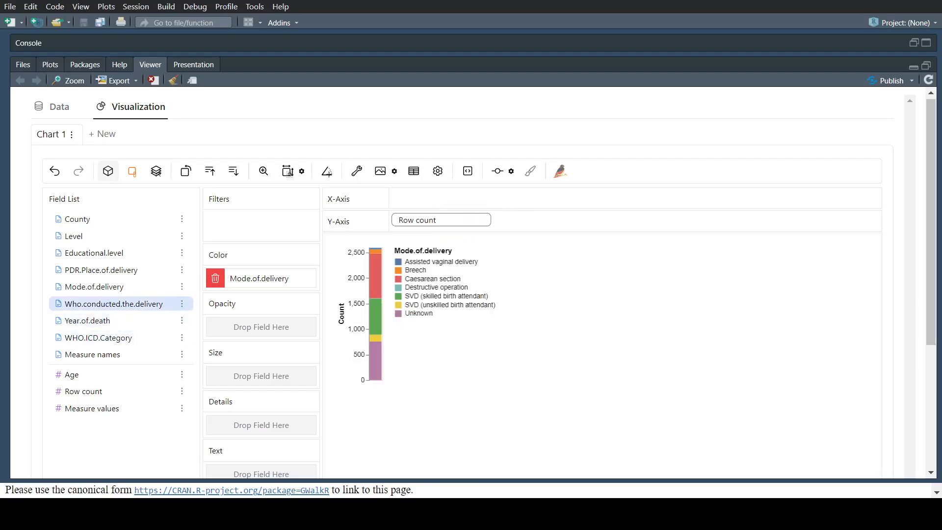
drag(73, 236, 441, 196)
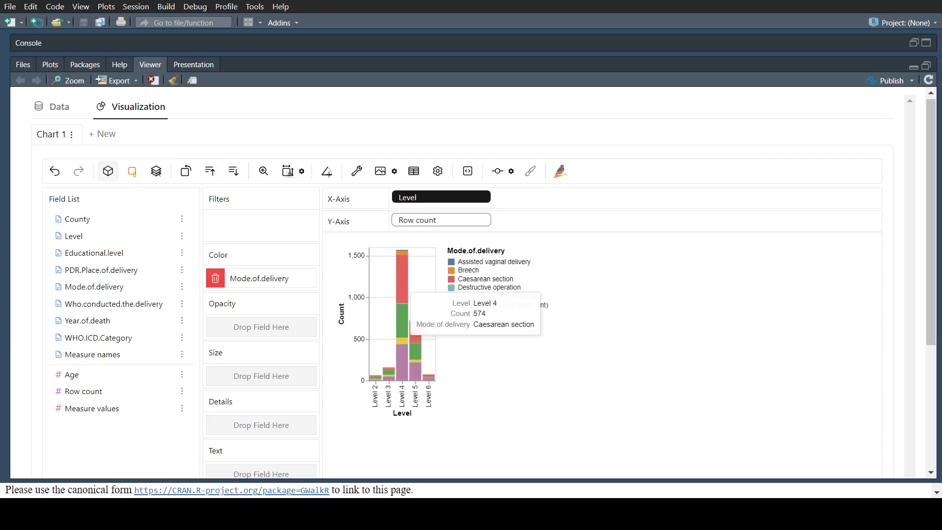
Examine the Mode.of.delivery breakdown in the Level 4 and Level 5 bars
mouse_move(405, 352)
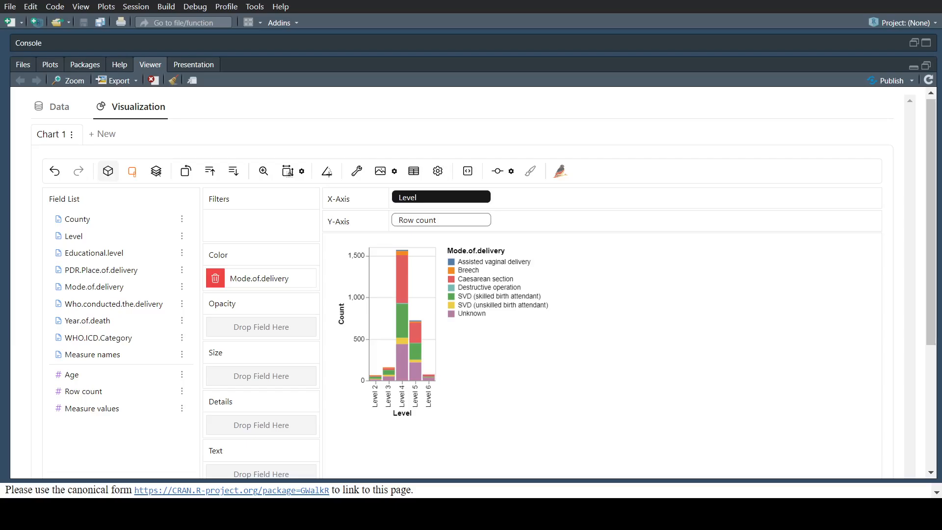
mouse_move(402, 278)
mouse_move(415, 333)
mouse_move(403, 250)
mouse_move(415, 334)
mouse_move(403, 375)
Replace Level with Mode.of.delivery on the X-Axis and color the bars by Who.conducted.the.delivery
mouse_move(441, 197)
mouse_down()
mouse_move(471, 216)
mouse_move(451, 203)
mouse_up()
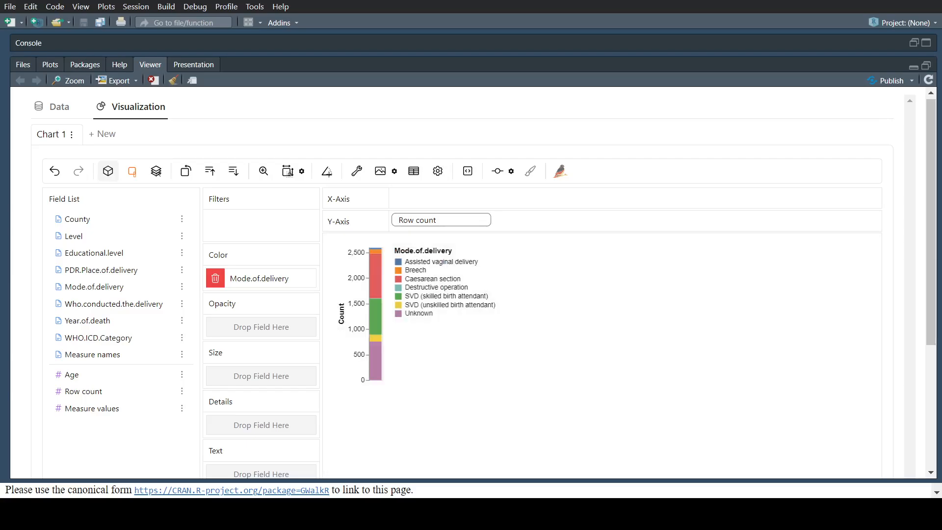
click(215, 278)
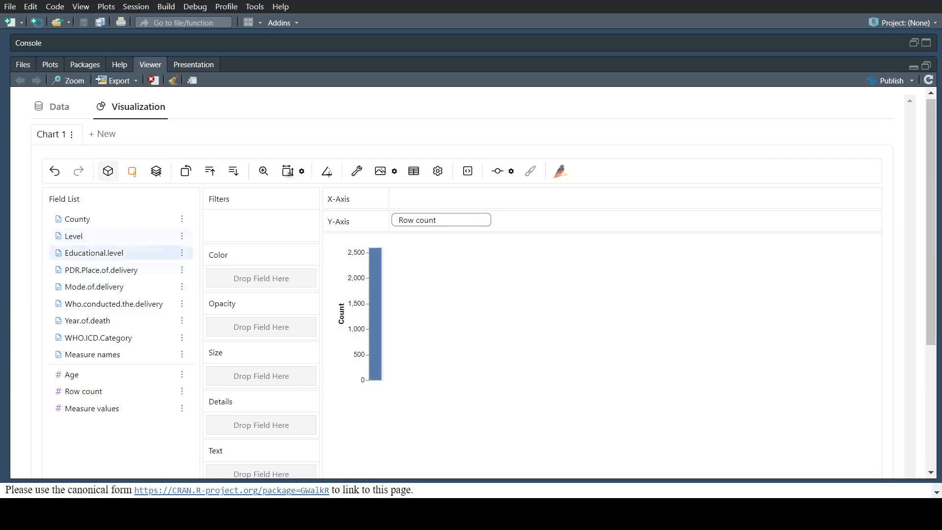
drag(93, 287, 461, 201)
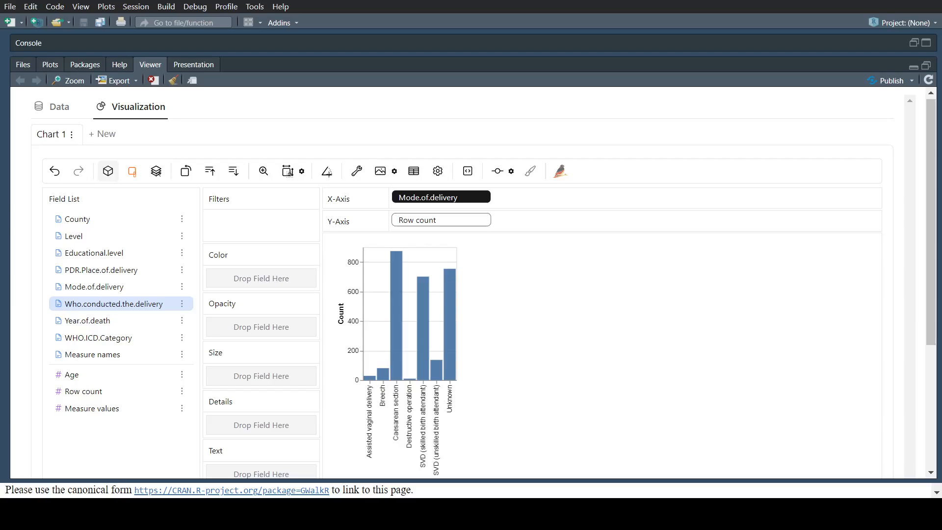
drag(113, 304, 267, 279)
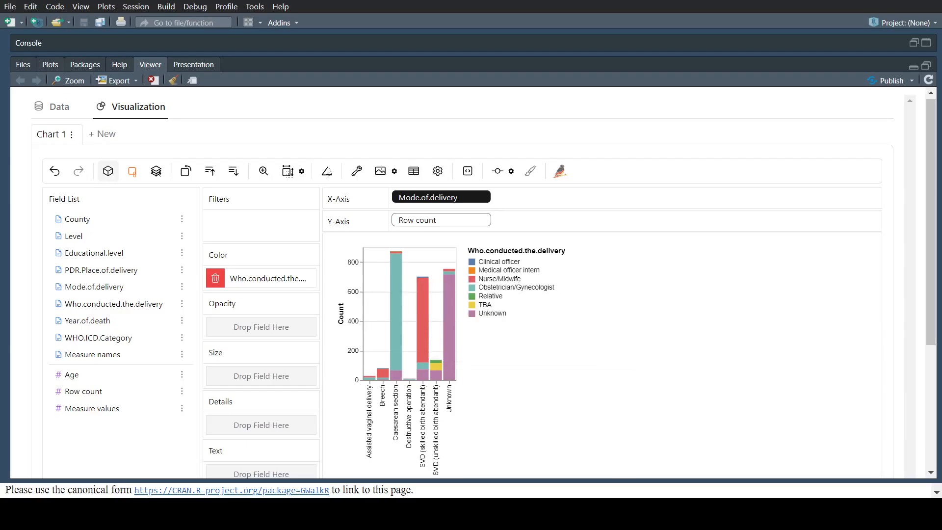
Examine who conducted the Caesarean section, SVD (skilled birth attendant) and Breech deliveries, and bring the script editor back beside the Viewer
mouse_move(395, 265)
mouse_move(395, 295)
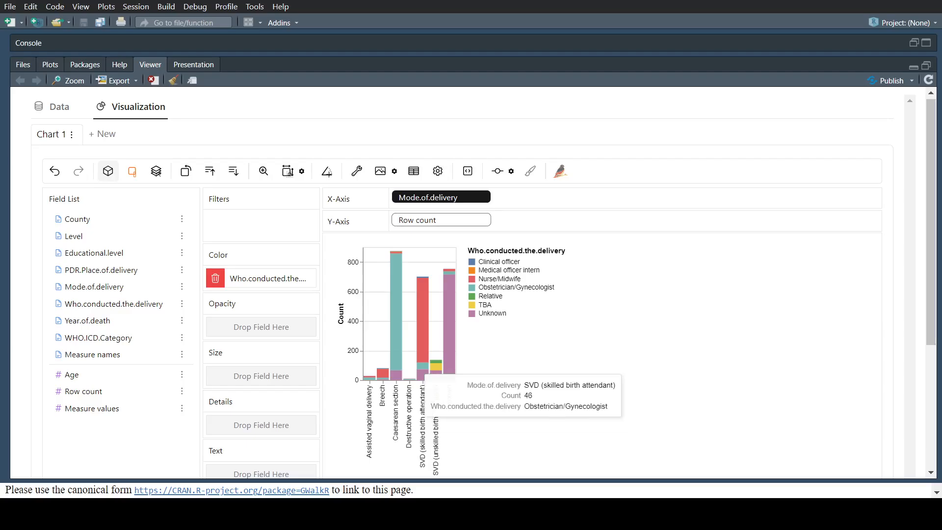
mouse_move(424, 321)
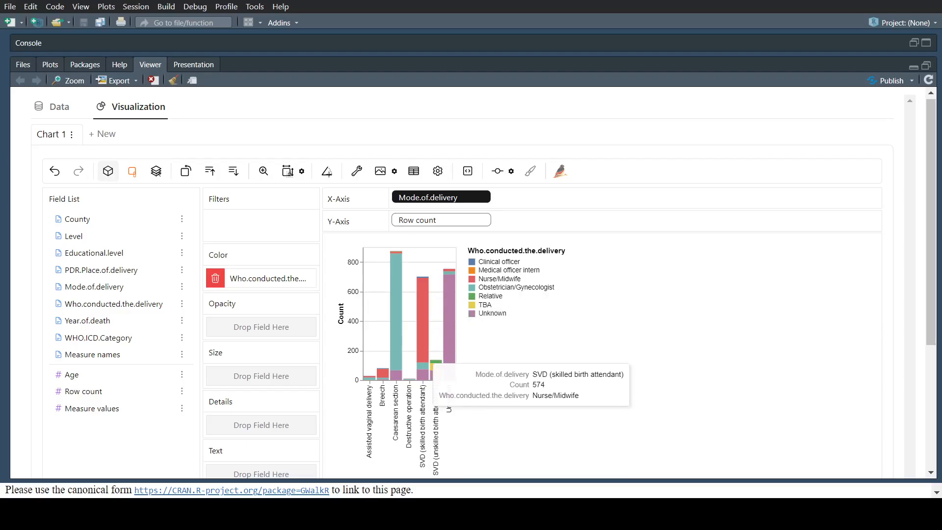
mouse_move(427, 365)
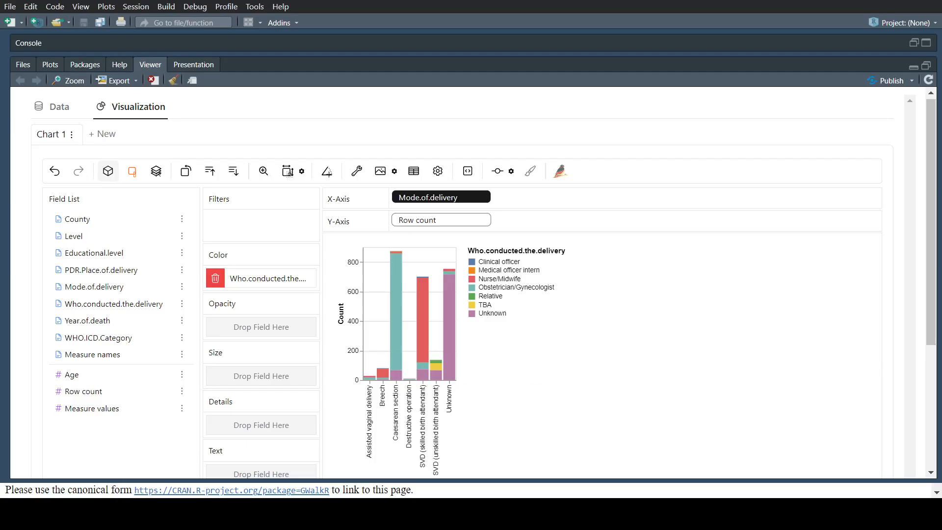
mouse_move(383, 374)
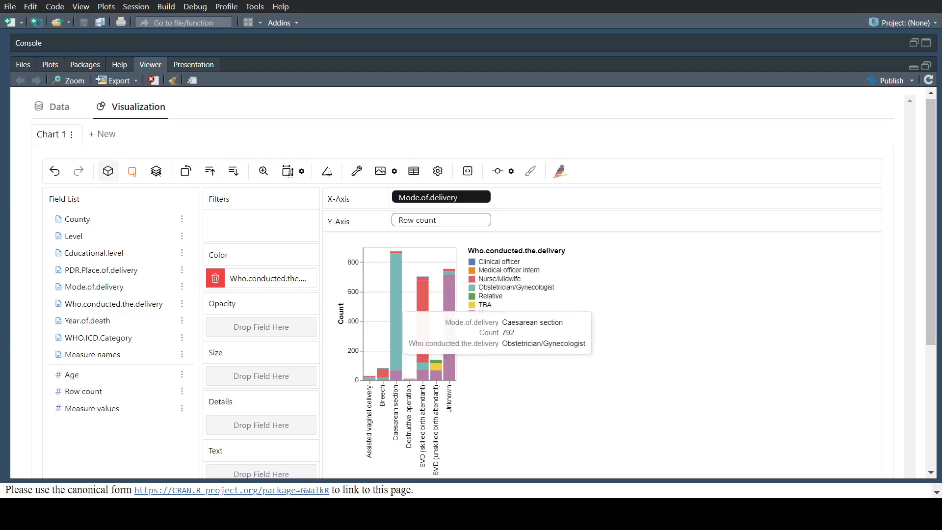
mouse_move(397, 293)
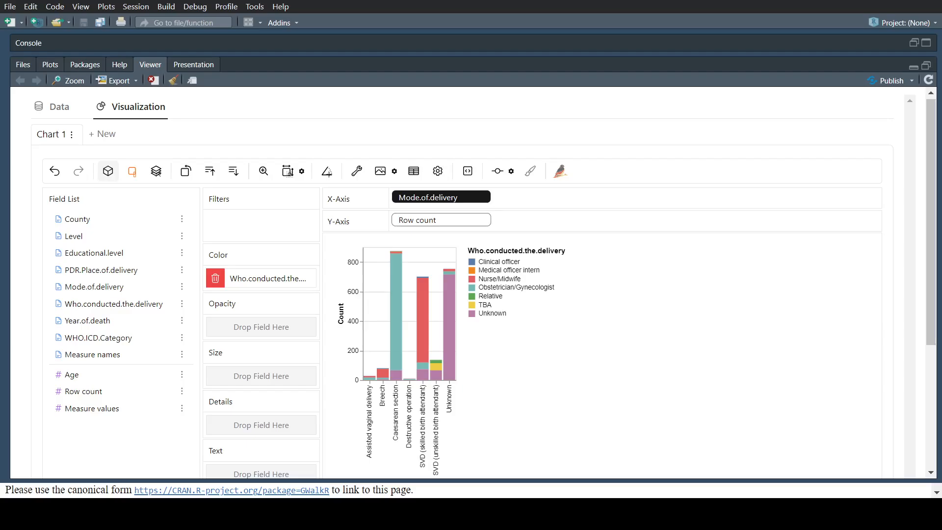
drag(7, 265, 488, 265)
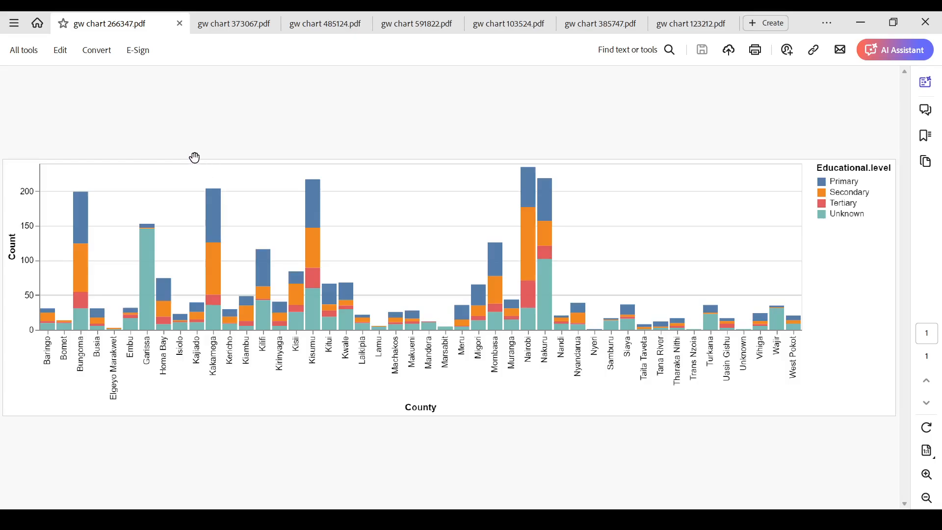
Review the exported gw chart PDFs one after another, from gw chart 373067.pdf through gw chart 123212.pdf
click(243, 26)
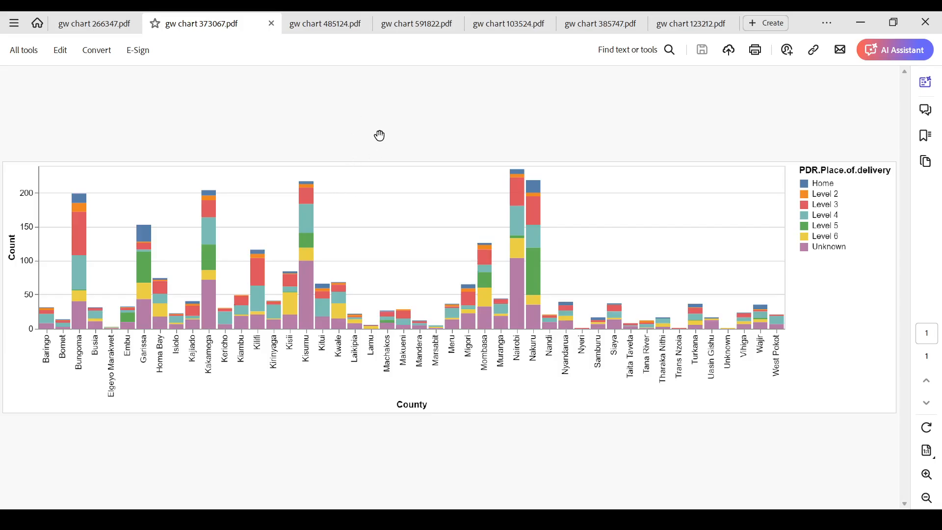
click(325, 24)
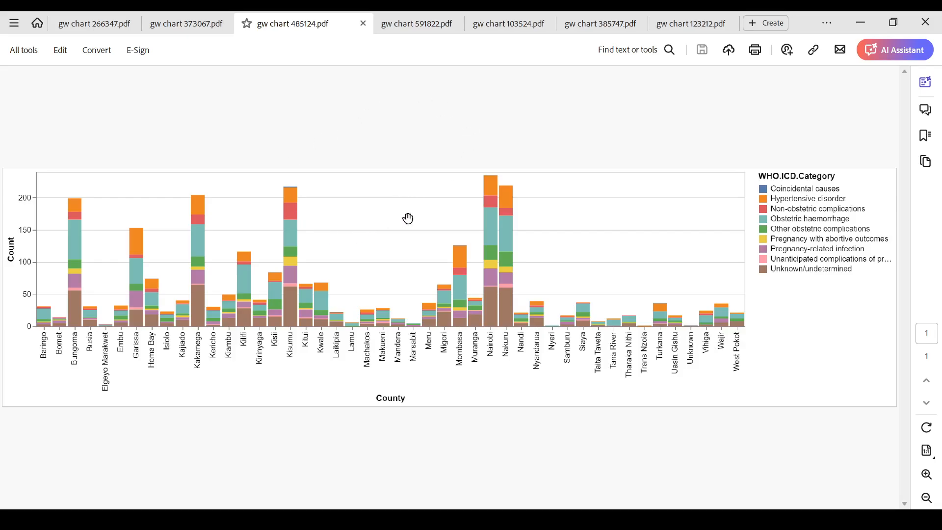
click(429, 23)
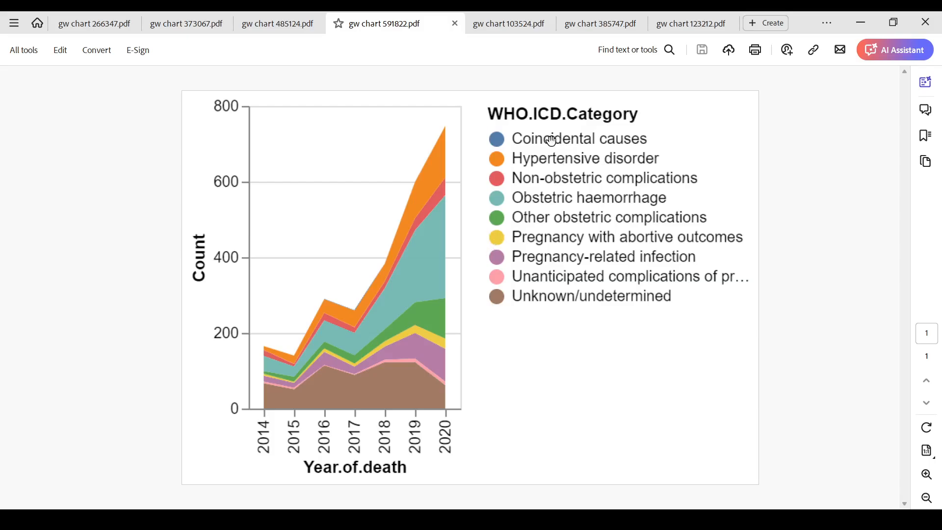
click(515, 25)
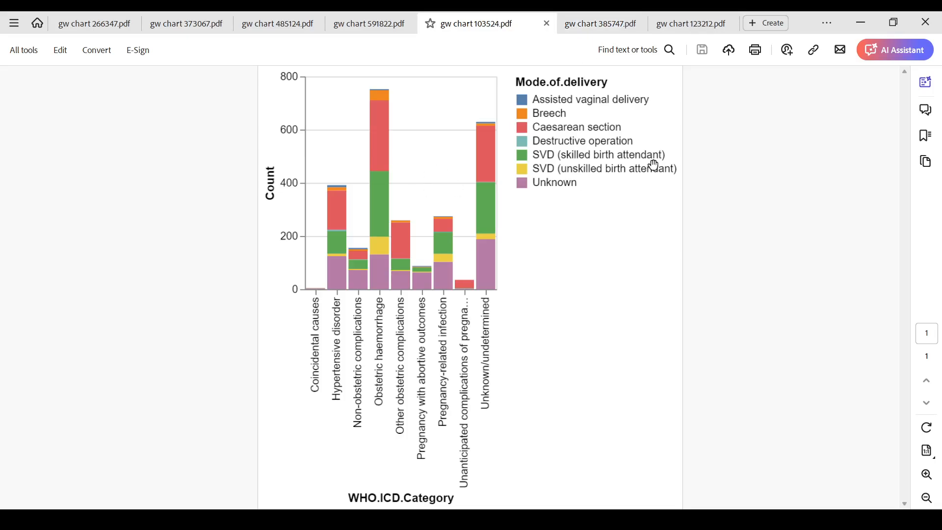
click(603, 25)
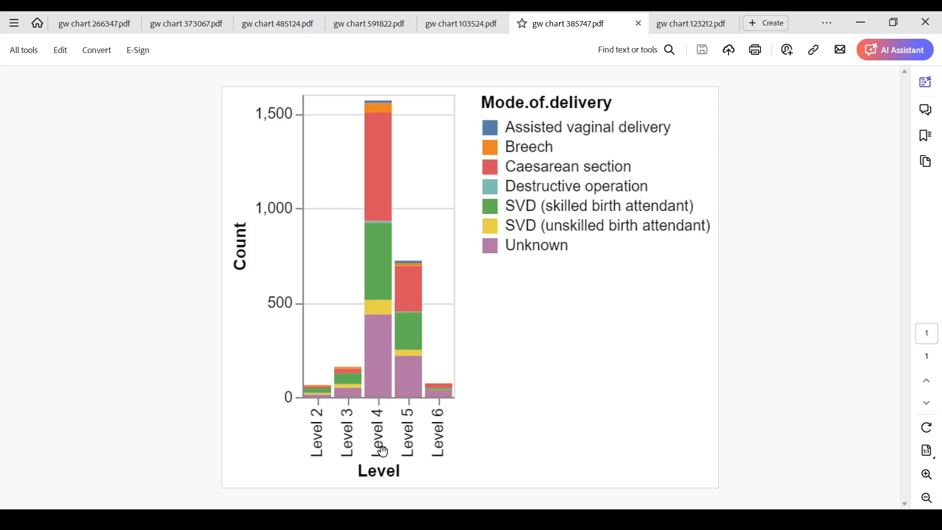
click(668, 21)
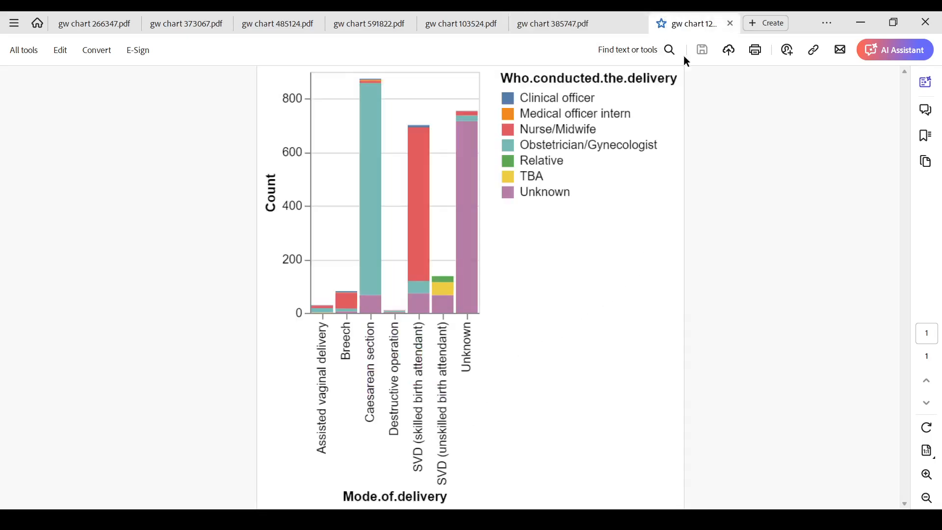
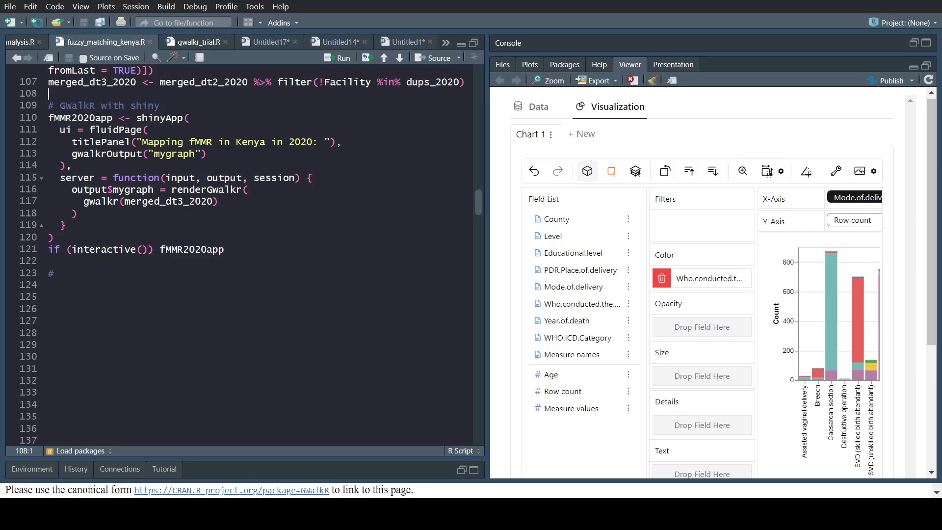
In RStudio, run the fMMR2020app Shiny code that renders merged_dt3_2020 with gwalkr, and launch the app
click(48, 117)
drag(49, 118, 55, 238)
click(225, 250)
click(72, 118)
key(ctrl+Return)
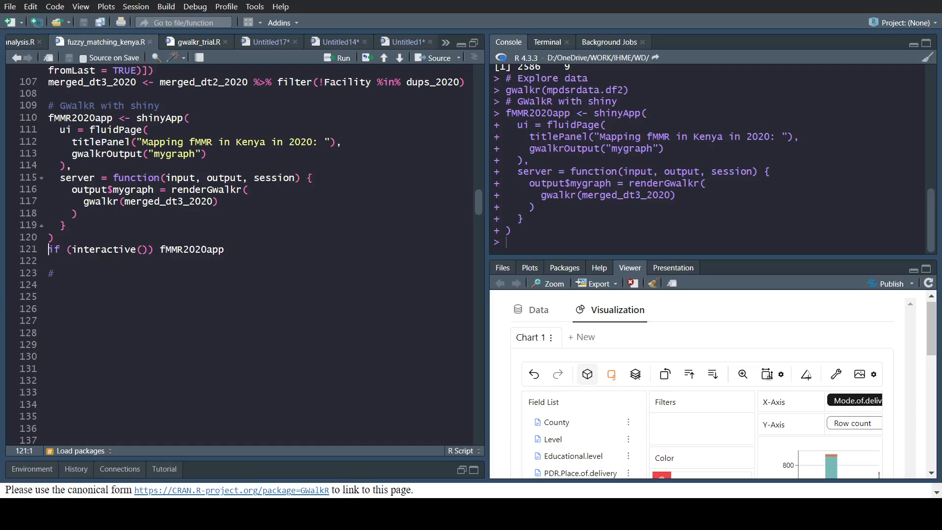
key(ctrl+Return)
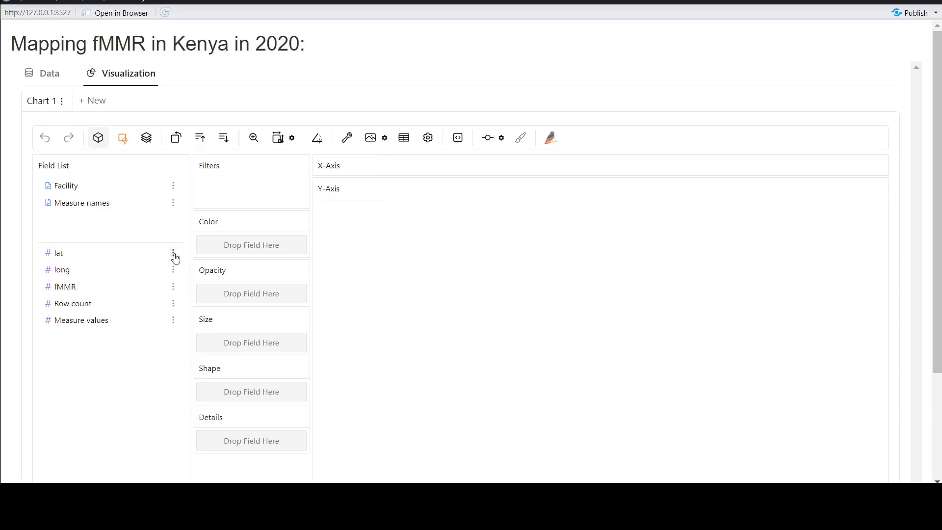
Switch the chart's coordinate system to Geographic and assign lat to Latitude and long to Longitude
click(318, 139)
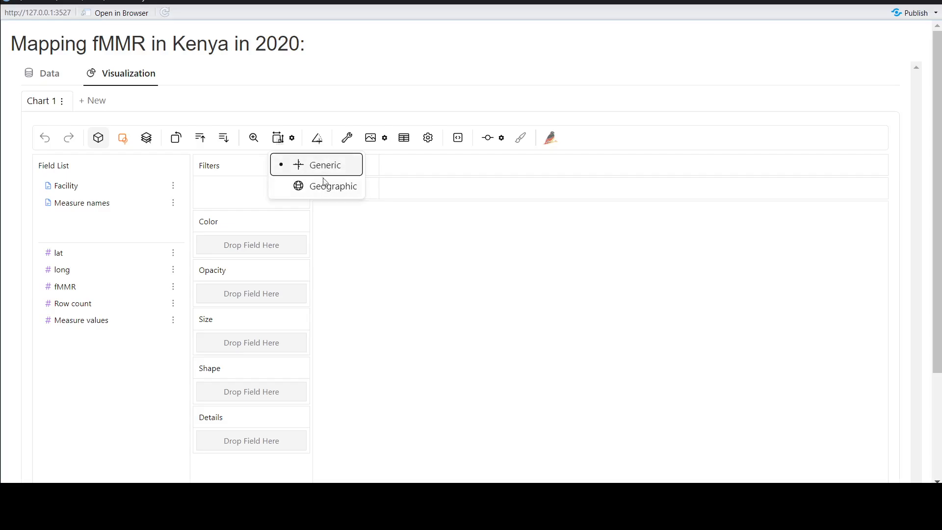
click(329, 190)
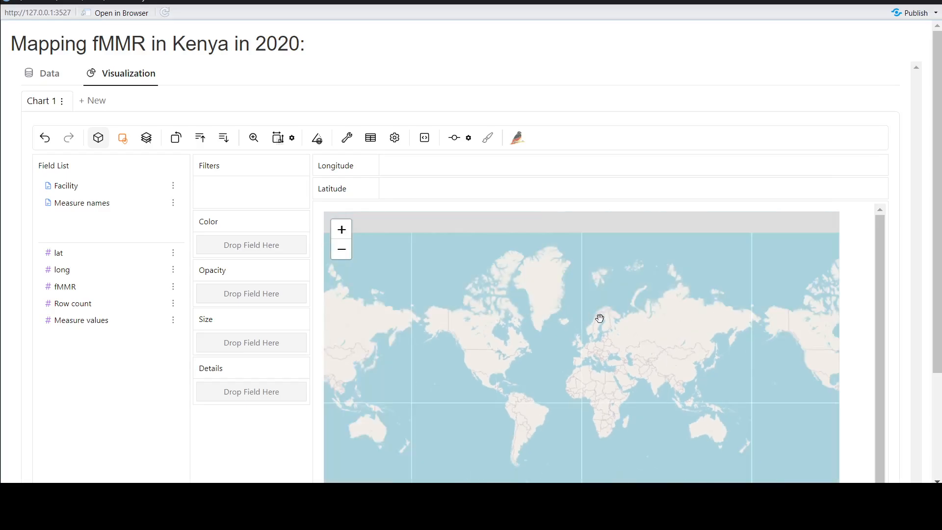
drag(656, 400, 651, 380)
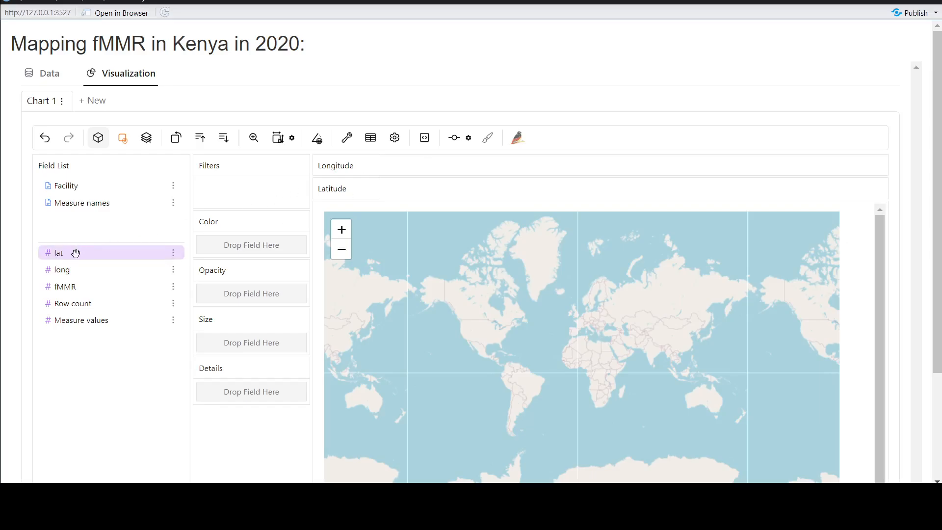
drag(76, 253, 439, 189)
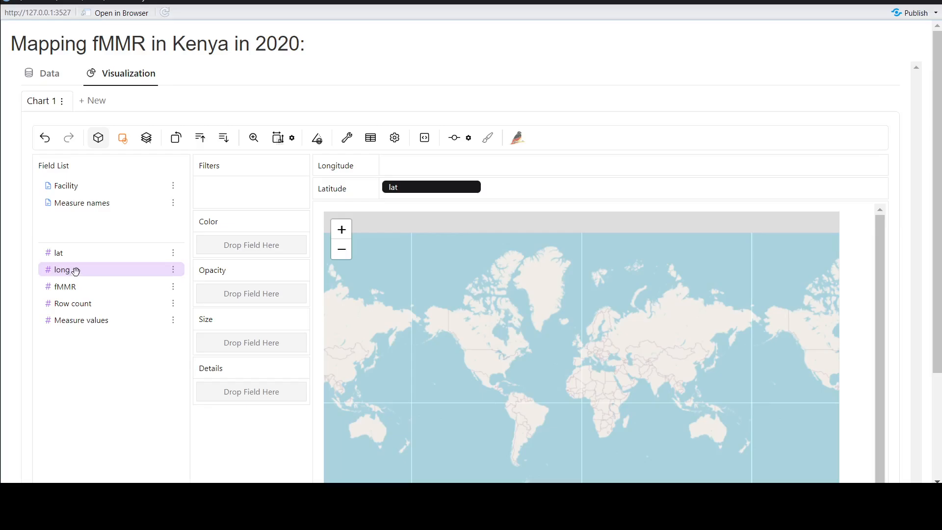
drag(75, 271, 424, 168)
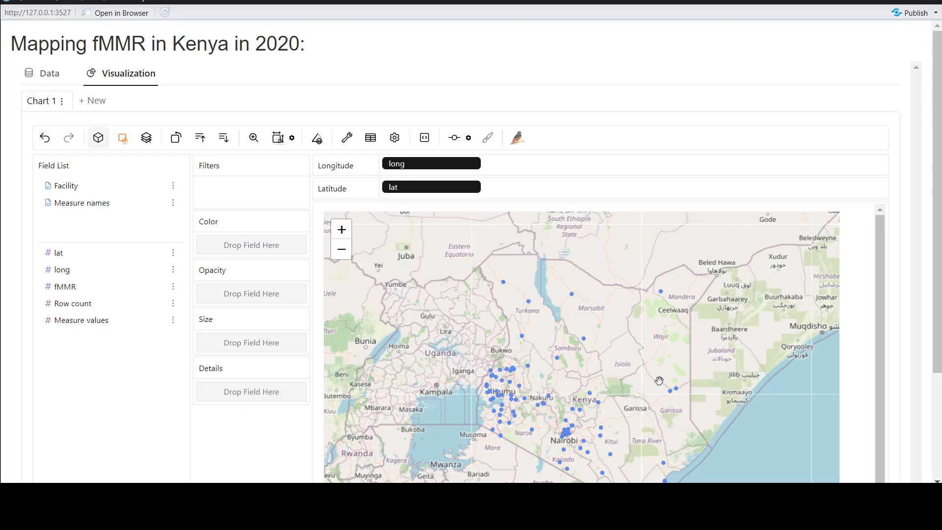
drag(654, 431, 619, 389)
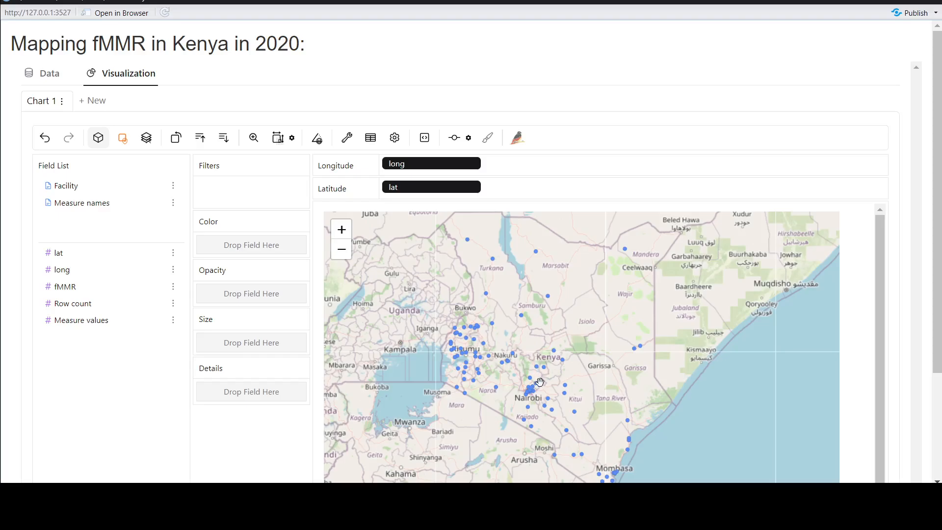
Turn off aggregation and map fMMR to Opacity, checking the fMMR value of a facility point in Nairobi
click(98, 144)
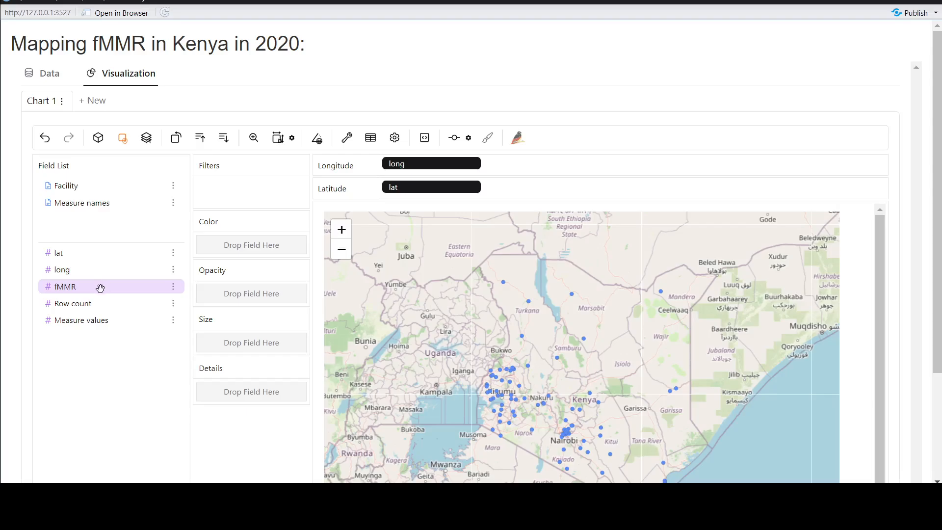
drag(100, 287, 267, 295)
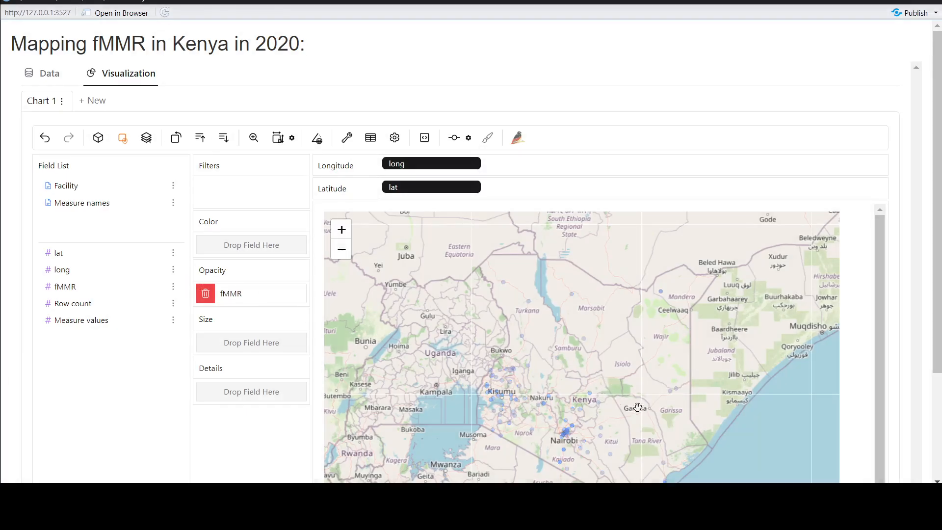
drag(661, 433, 631, 389)
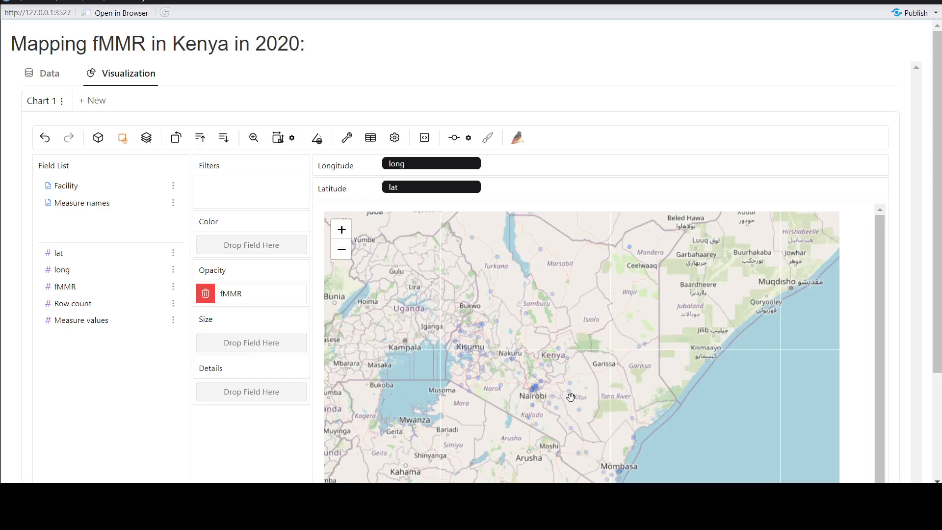
scroll(571, 396, up, 1)
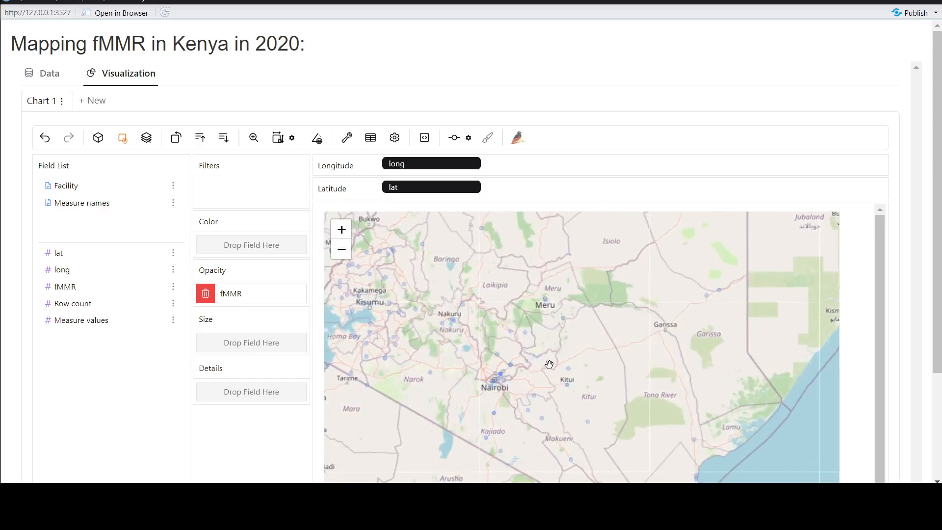
drag(549, 362, 587, 371)
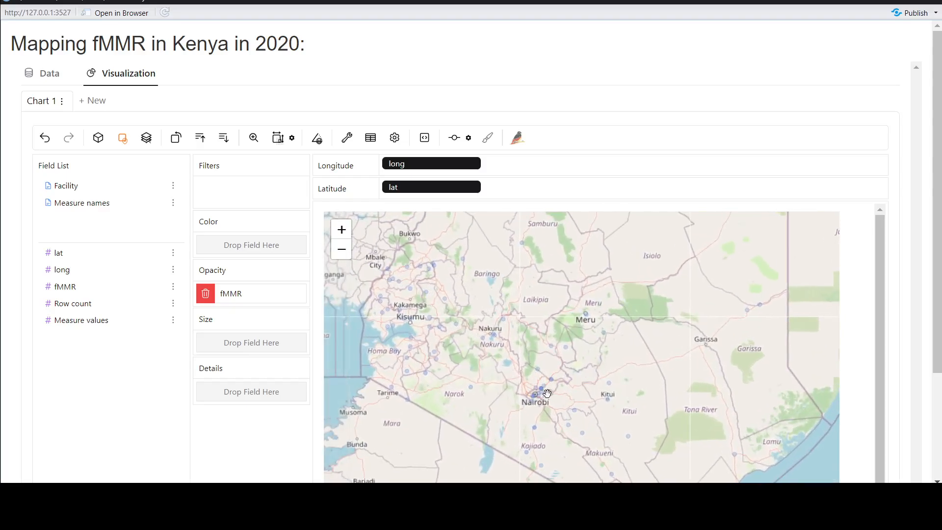
mouse_move(542, 400)
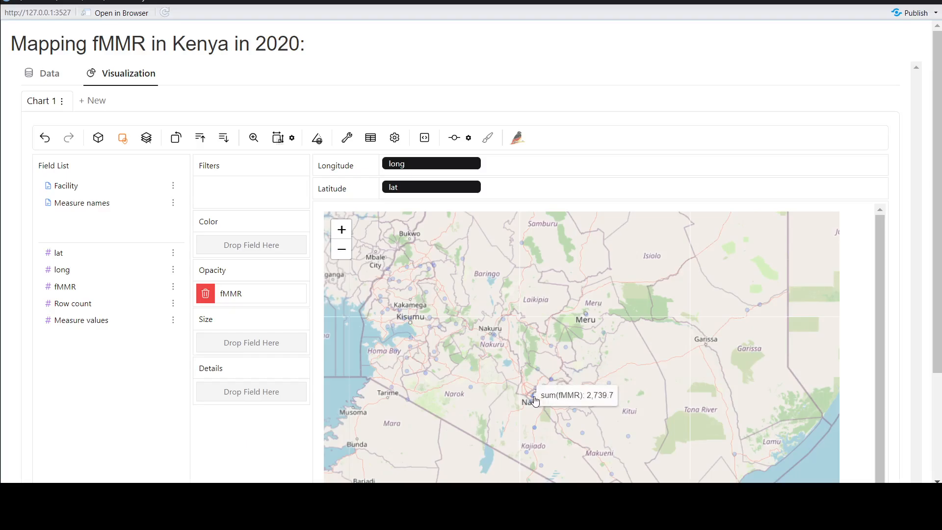
Examine the facility points across Kenya from Nairobi to the north, checking the fMMR value of the point near Mandera
drag(677, 414, 688, 432)
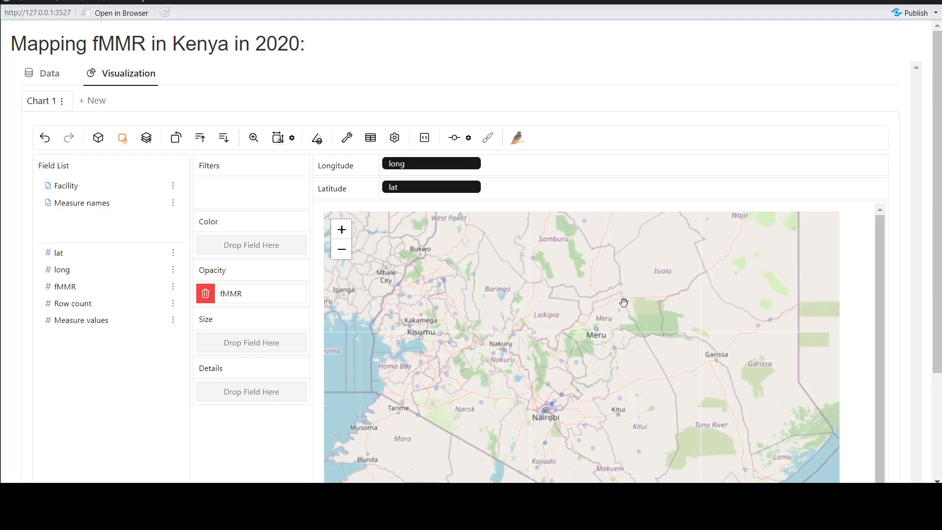
drag(625, 303, 608, 399)
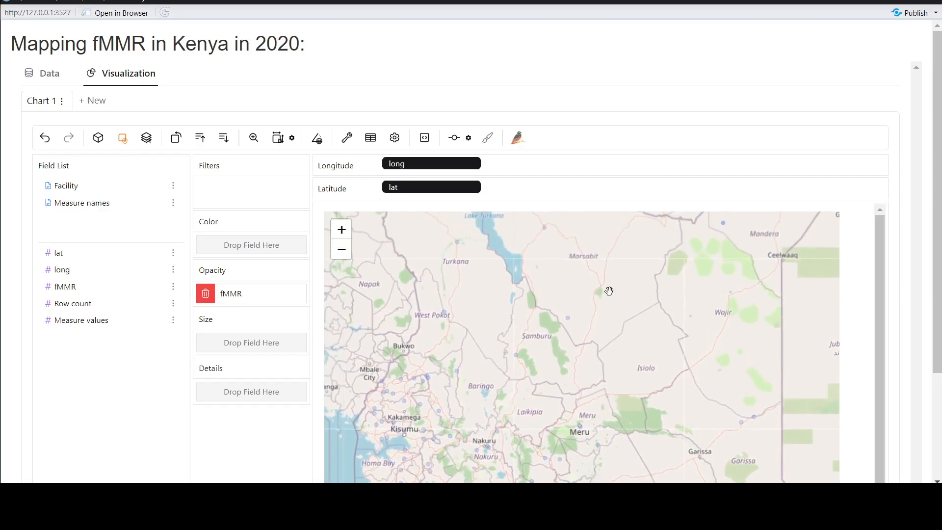
drag(608, 292, 612, 352)
mouse_move(726, 289)
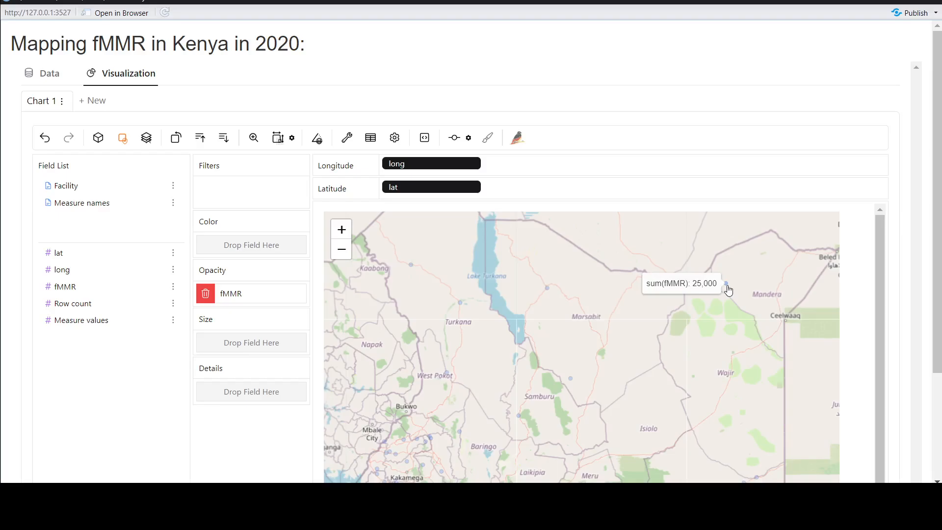
drag(637, 412, 654, 318)
drag(641, 419, 626, 364)
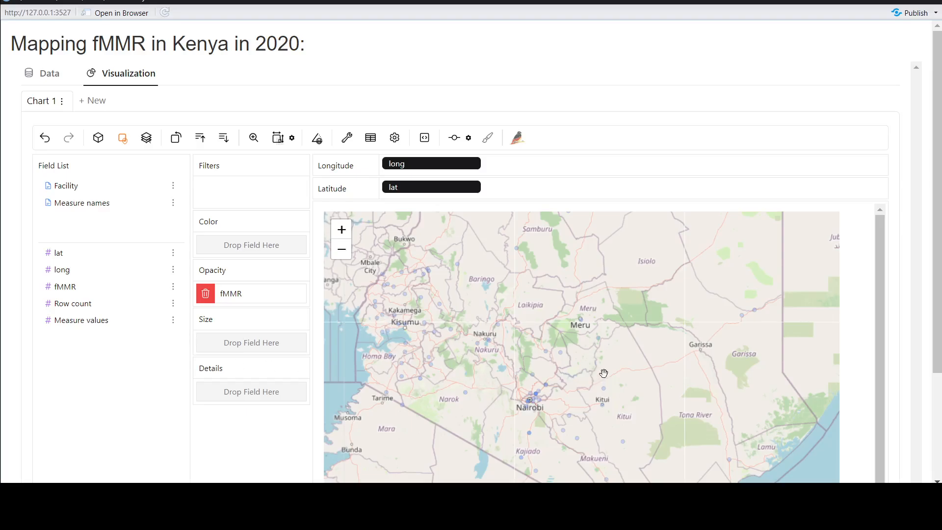
drag(604, 374, 594, 385)
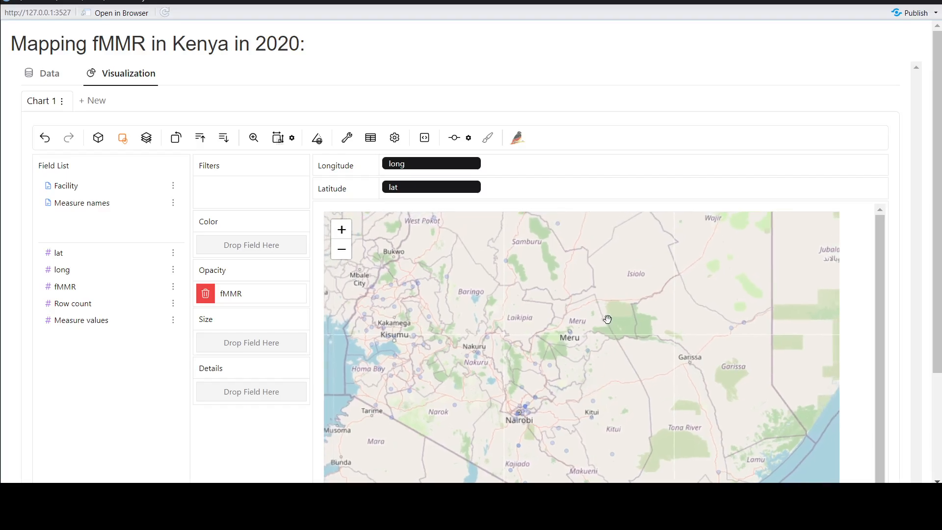
drag(607, 320, 604, 340)
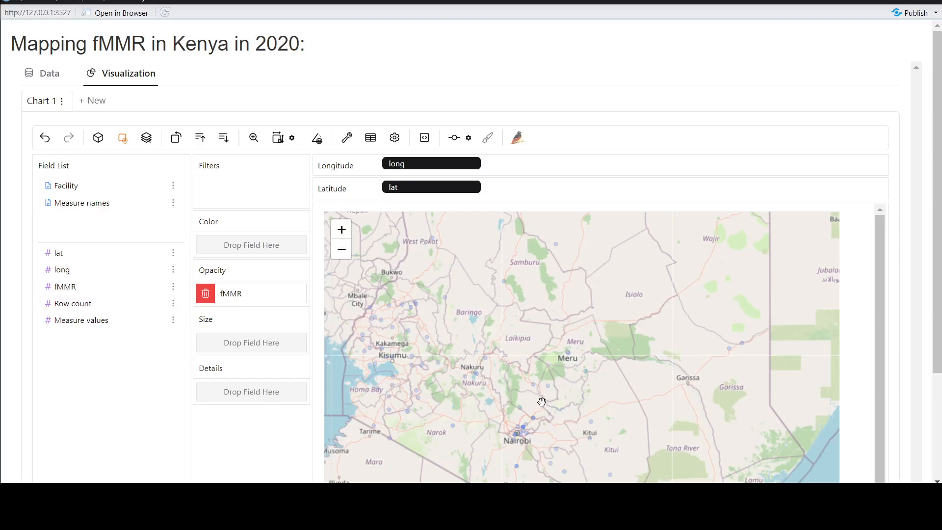
drag(595, 411, 606, 374)
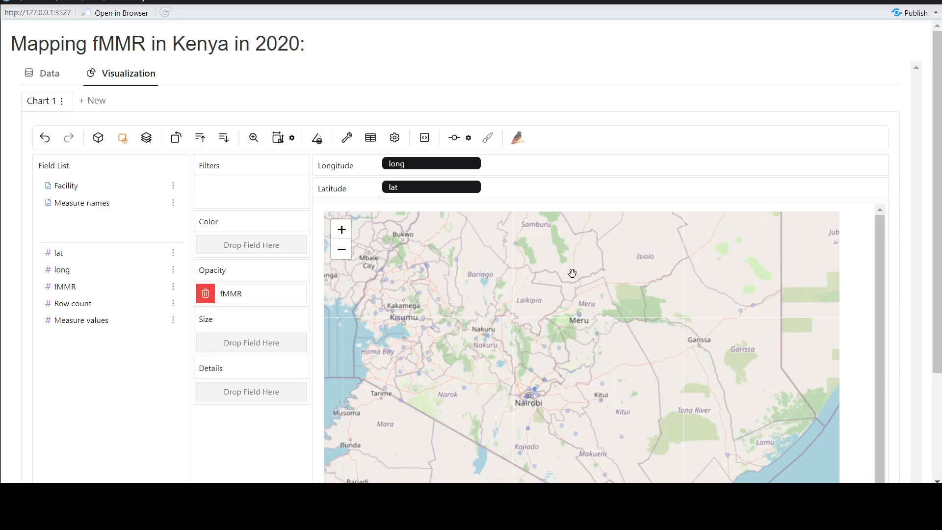
drag(577, 273, 551, 349)
drag(562, 271, 565, 238)
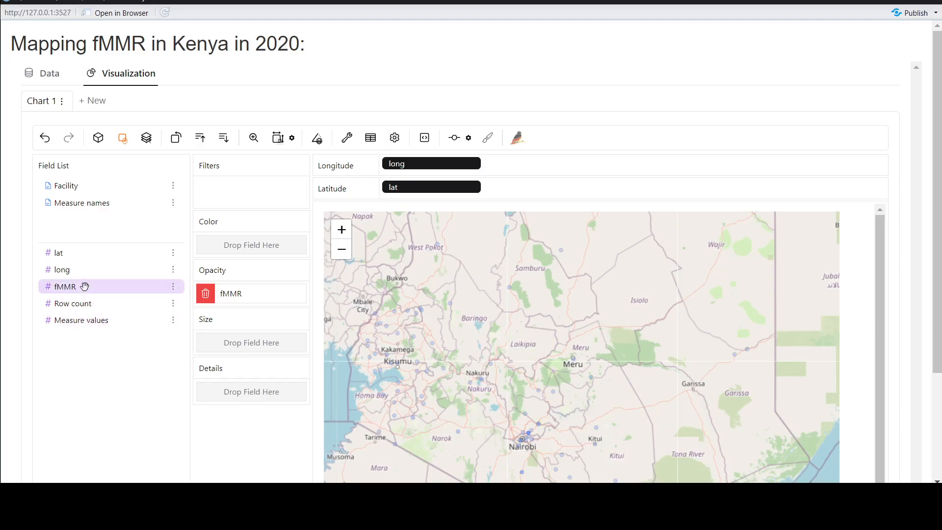
Map fMMR to Size in addition to Opacity and inspect the scaled facility points around Nairobi
drag(86, 288, 248, 352)
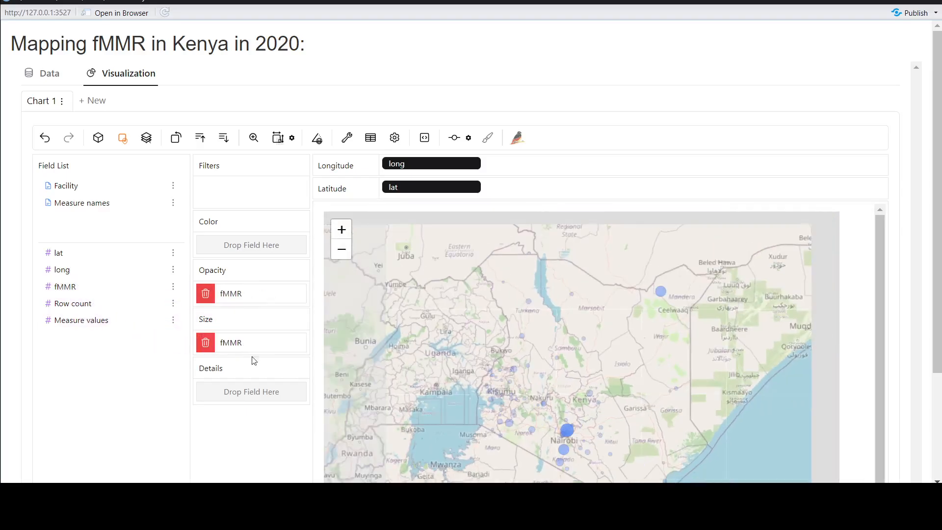
drag(652, 422, 618, 387)
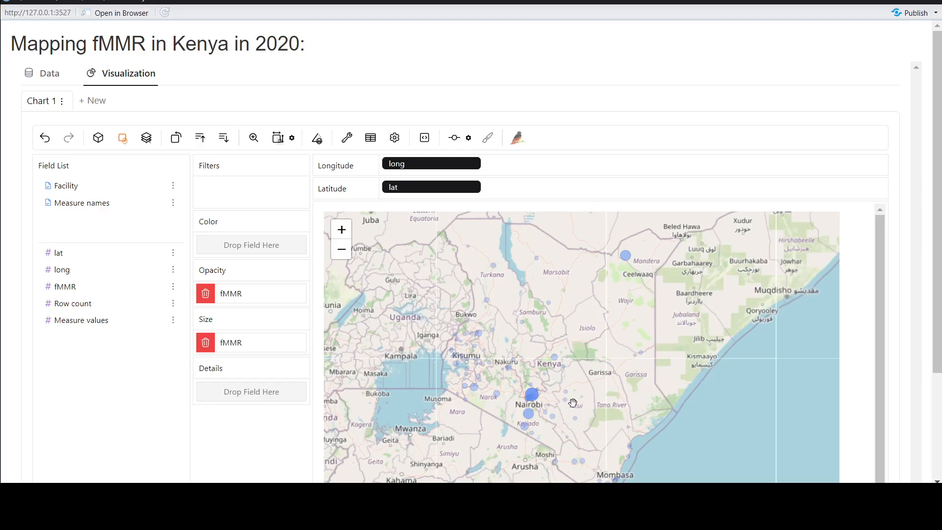
mouse_move(535, 404)
scroll(589, 403, up, 1)
drag(536, 375, 632, 425)
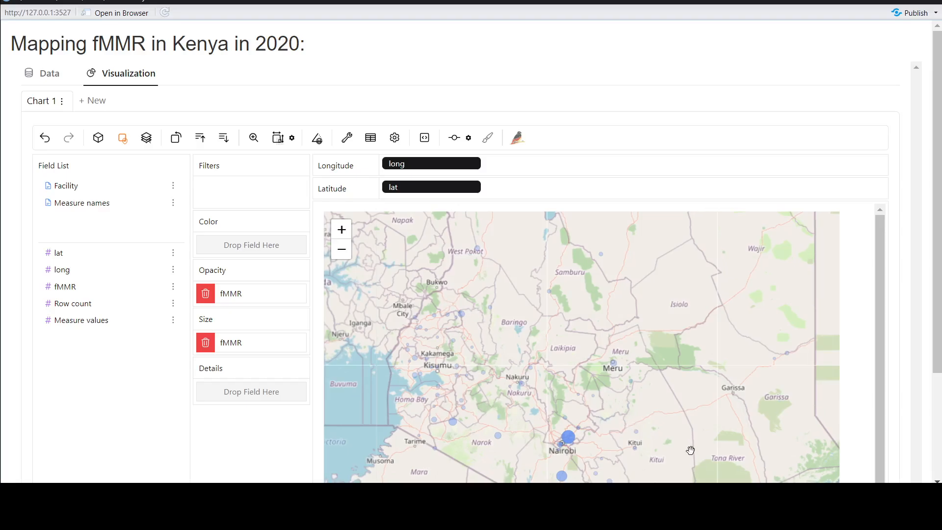
Compare the sizes of the fMMR facility points across Kenya, from Nairobi and Kajiado to Mandera and the Mombasa coast
drag(690, 451, 642, 385)
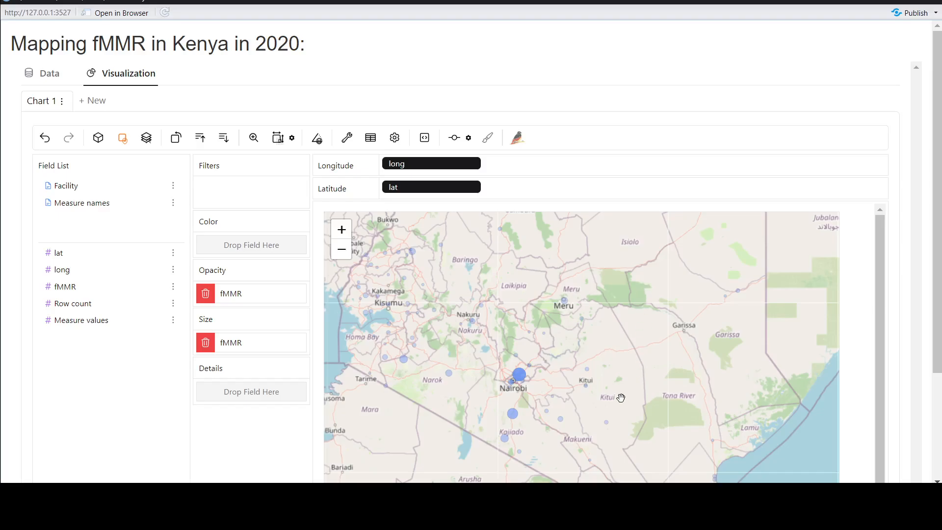
drag(620, 396, 631, 357)
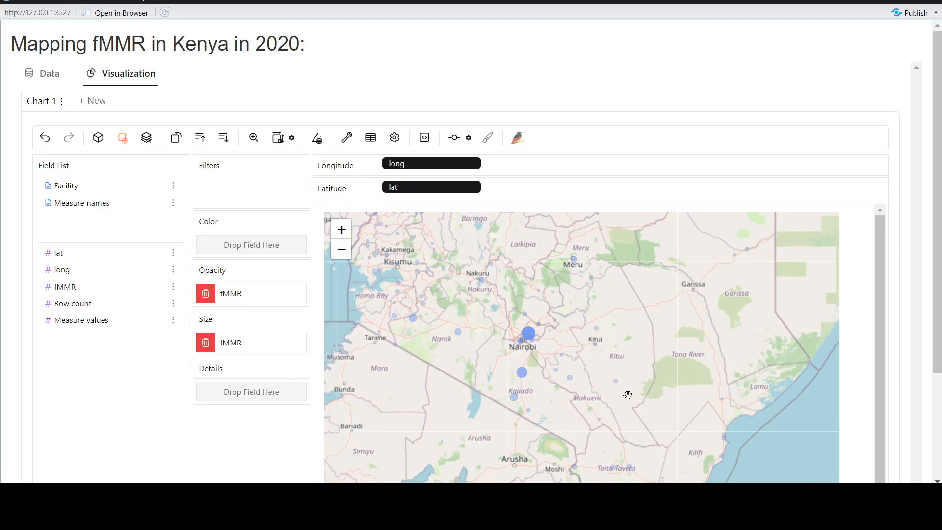
mouse_move(628, 403)
mouse_down()
mouse_move(627, 389)
mouse_move(624, 411)
mouse_up()
drag(648, 281, 640, 318)
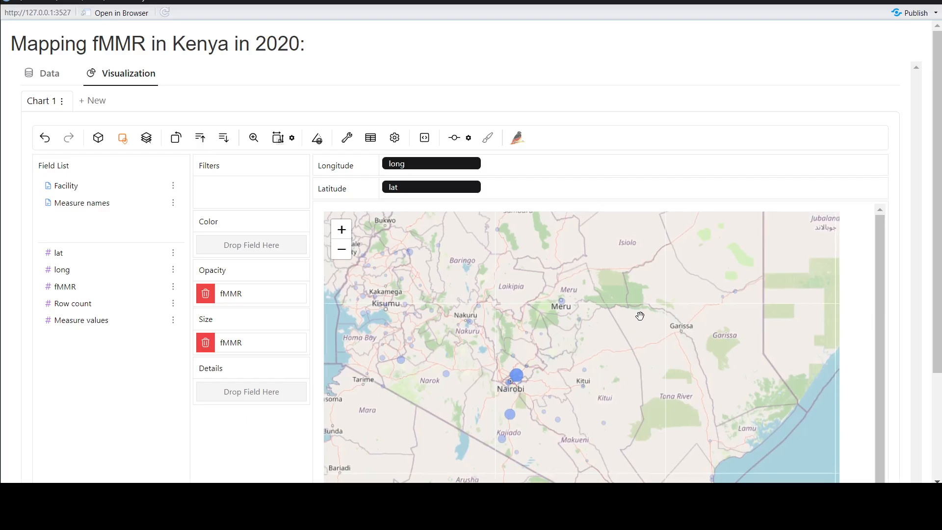
drag(656, 274, 620, 446)
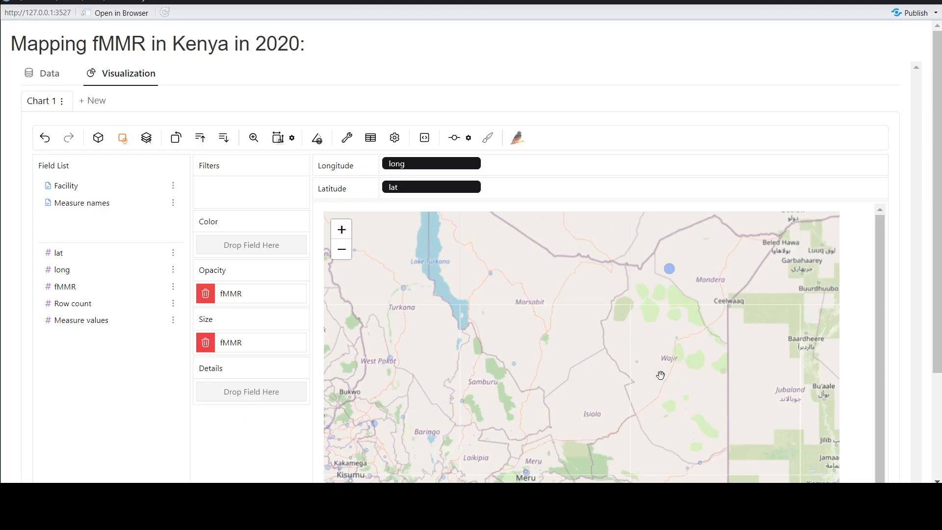
scroll(654, 374, down, 1)
drag(652, 414, 645, 364)
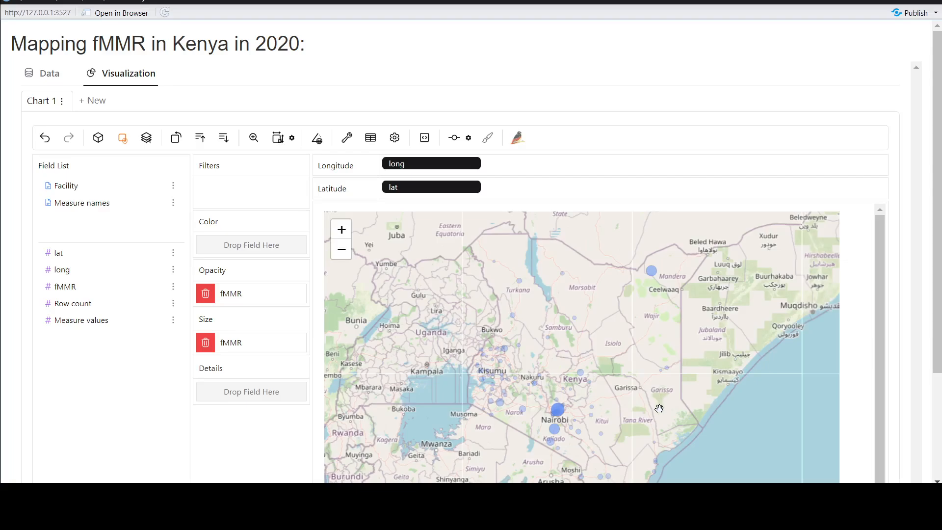
drag(659, 408, 644, 403)
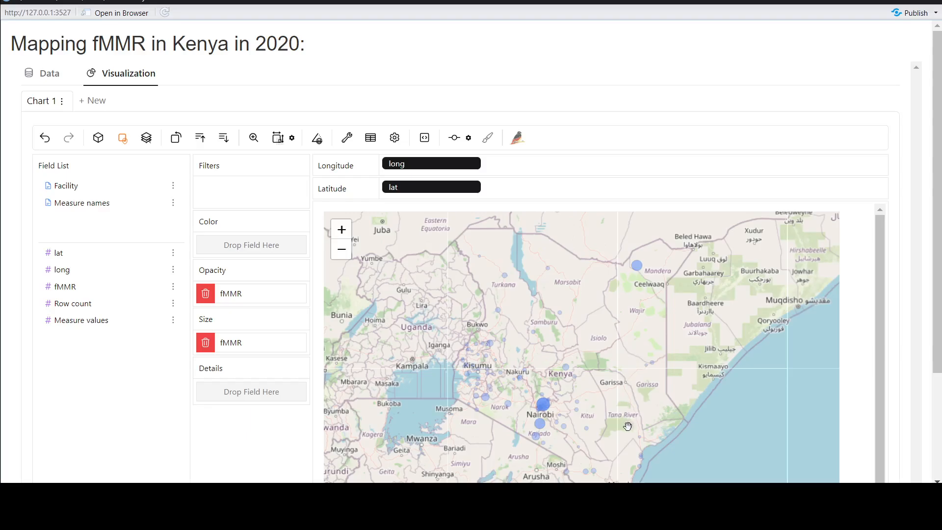
drag(626, 420, 604, 405)
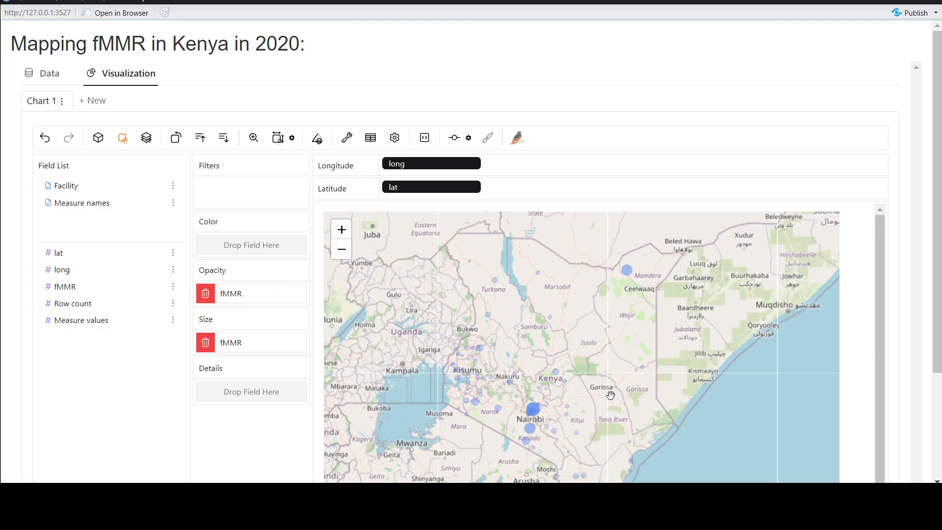
scroll(912, 368, down, 3)
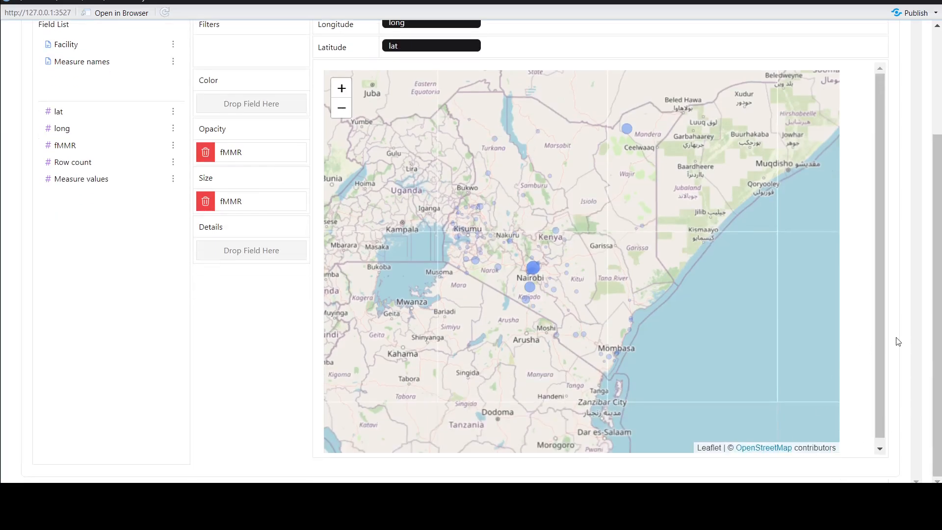
scroll(898, 341, up, 1)
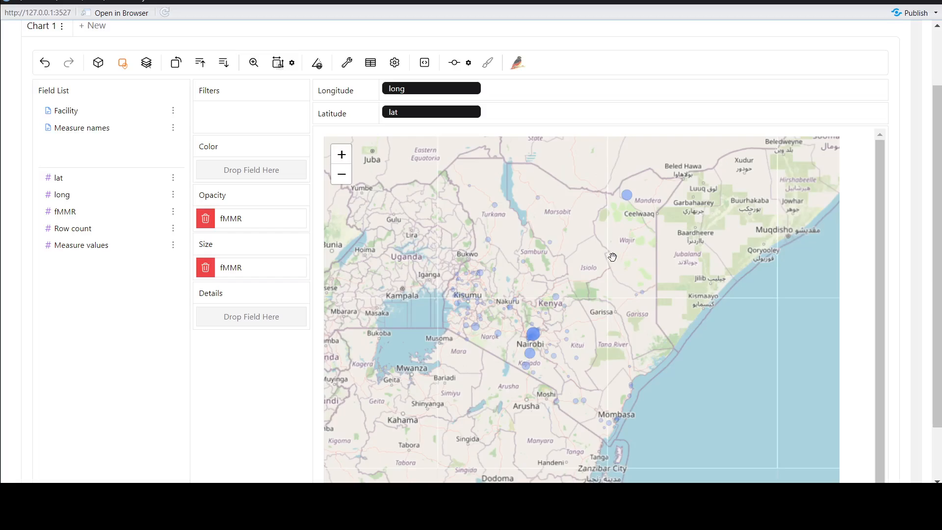
drag(612, 257, 631, 317)
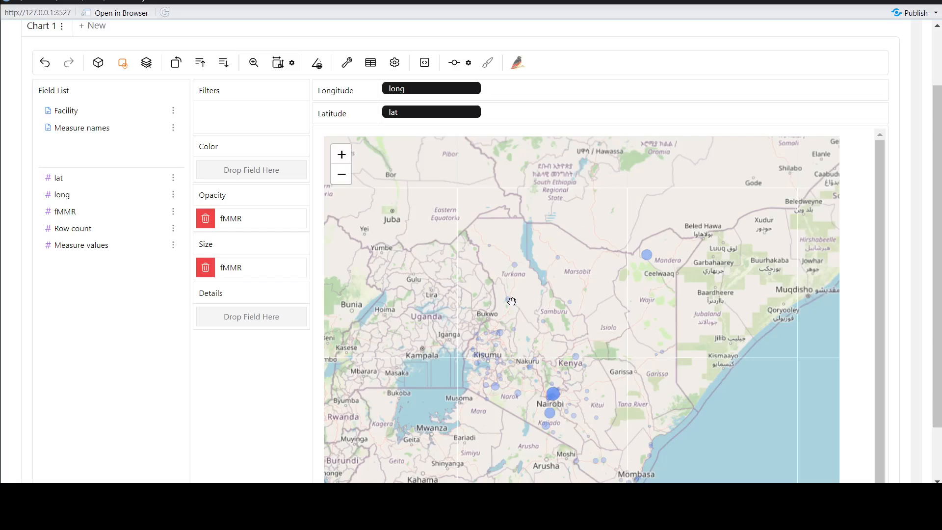
scroll(633, 345, up, 1)
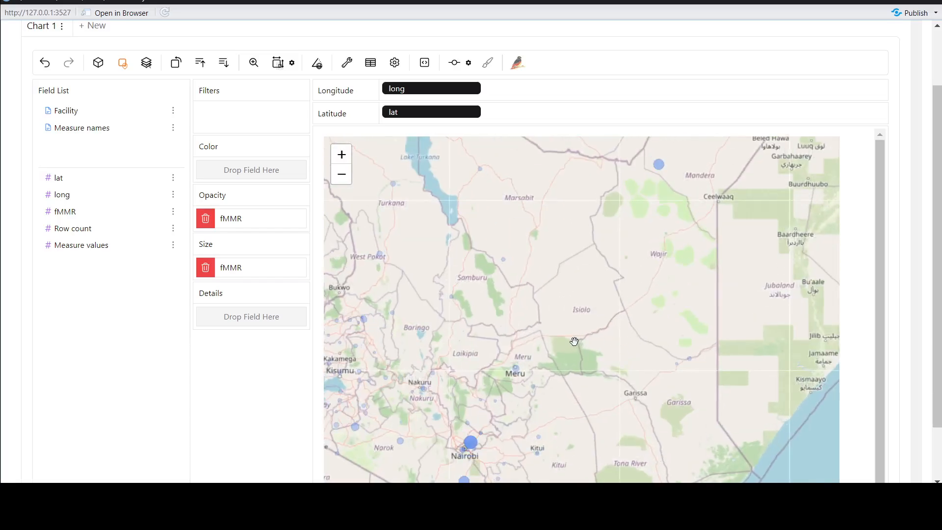
drag(574, 341, 668, 322)
scroll(668, 323, down, 1)
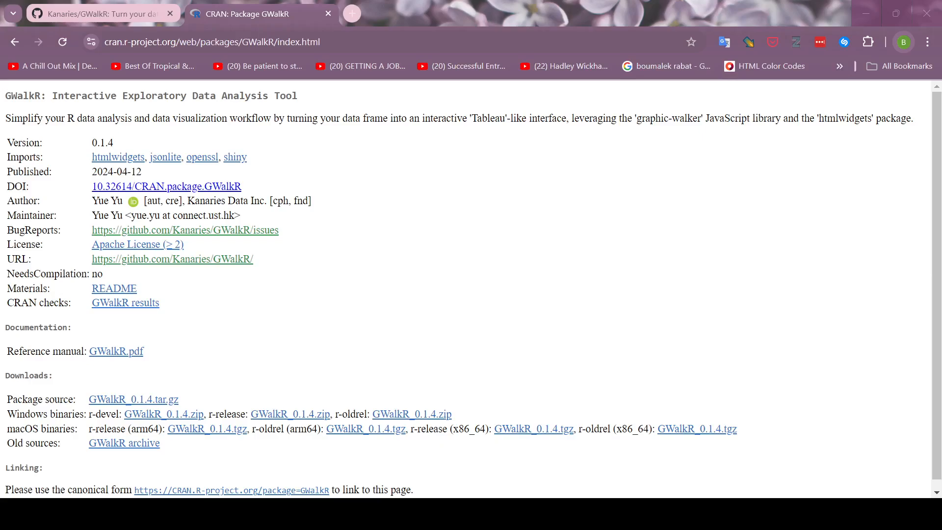
In Chrome, go from GWalkR's CRAN page to its GitHub repository and review the README's setup and features
click(641, 255)
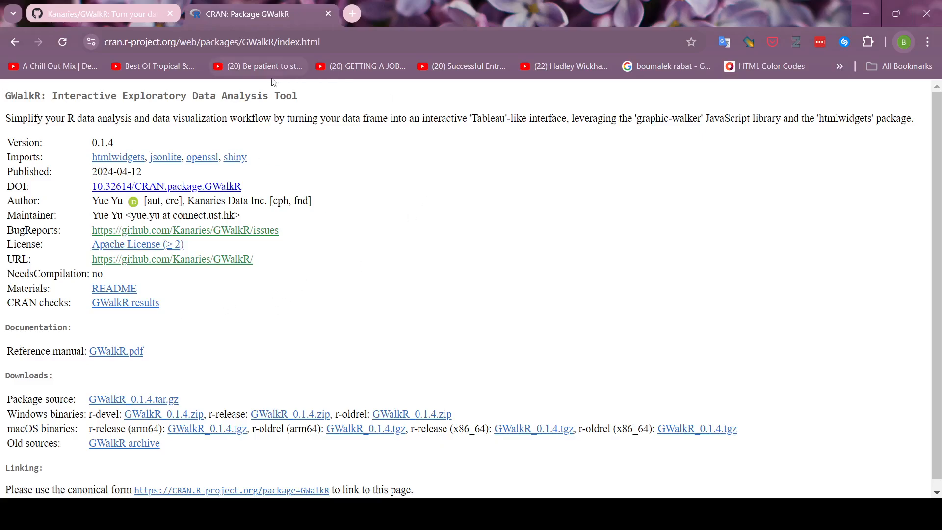
click(147, 14)
scroll(253, 268, down, 1)
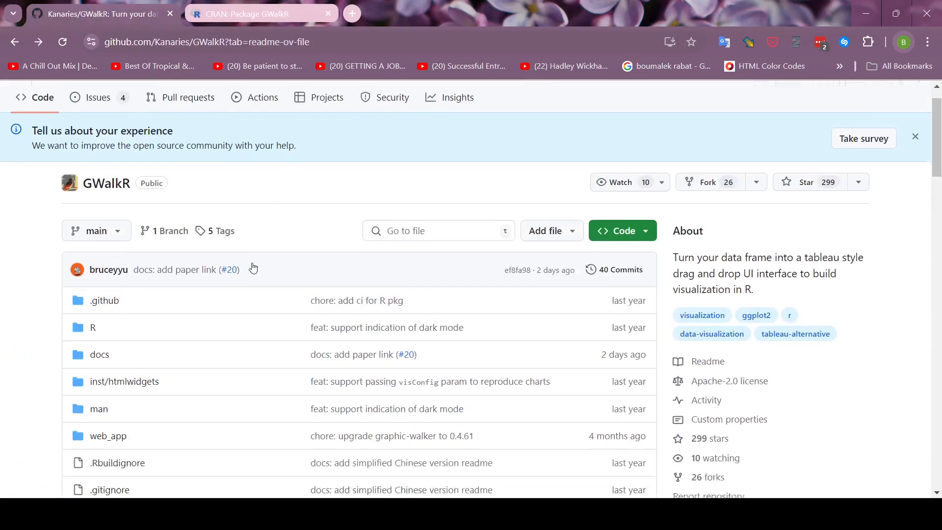
scroll(253, 269, down, 15)
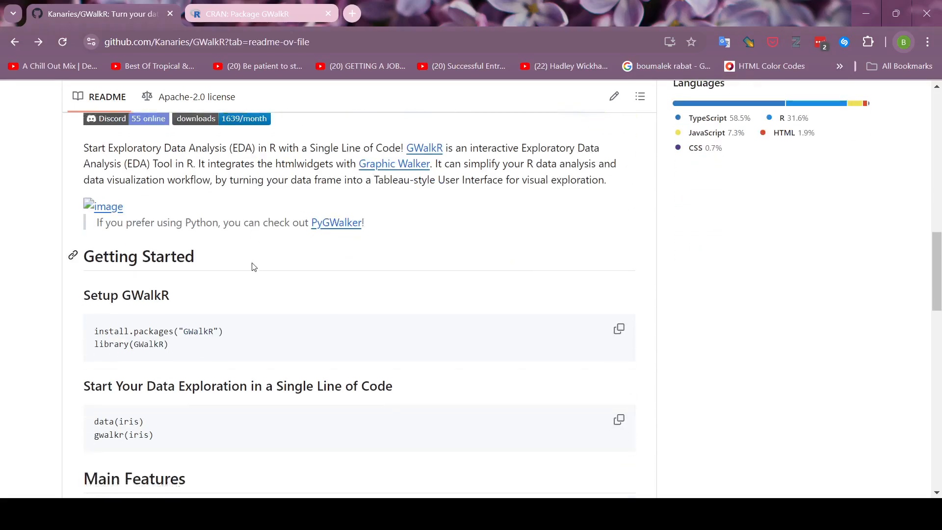
scroll(253, 267, down, 15)
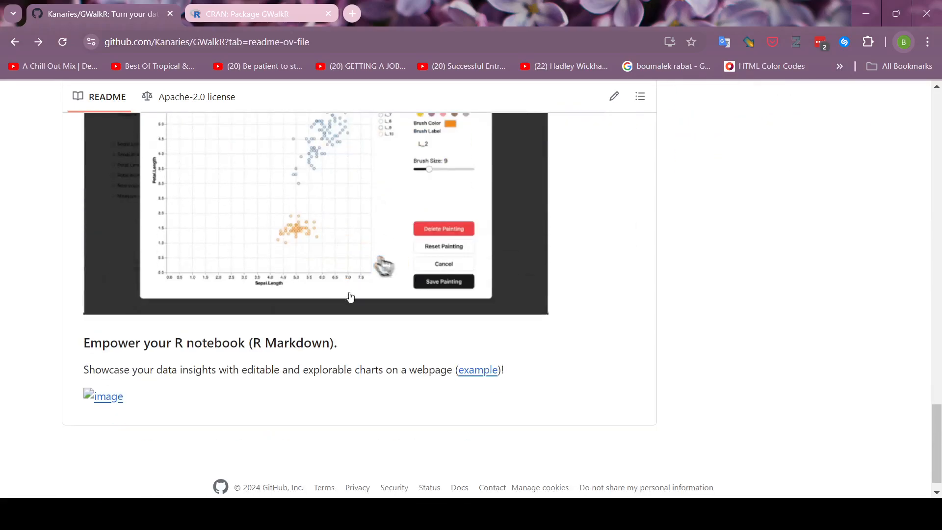
scroll(351, 297, up, 15)
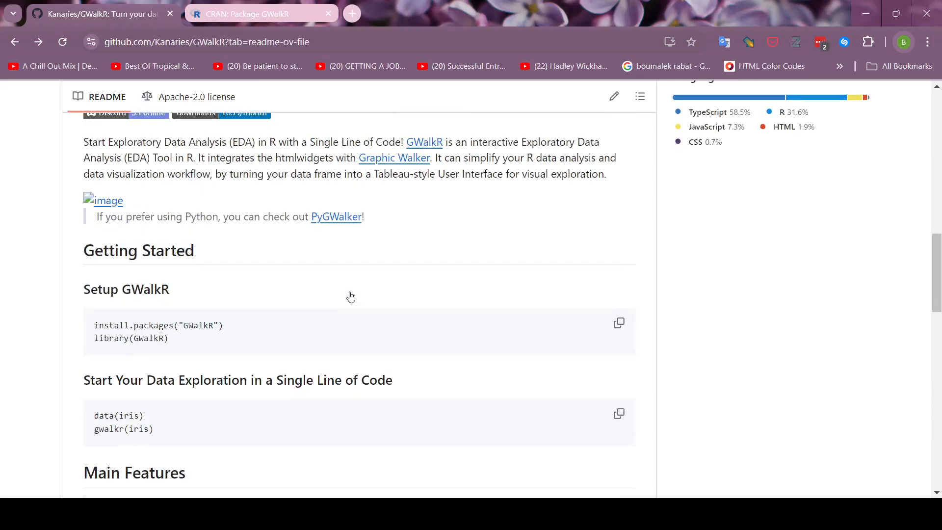
scroll(351, 297, up, 10)
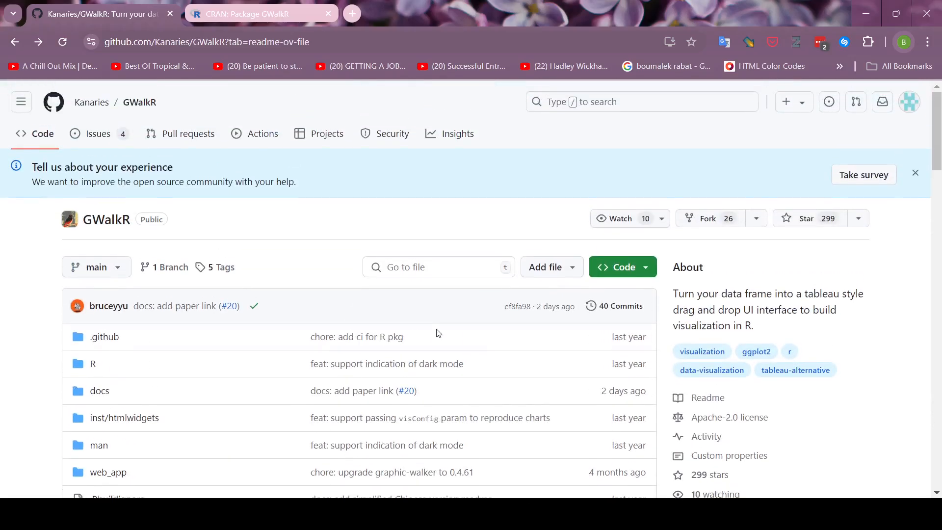
key(alt+Tab)
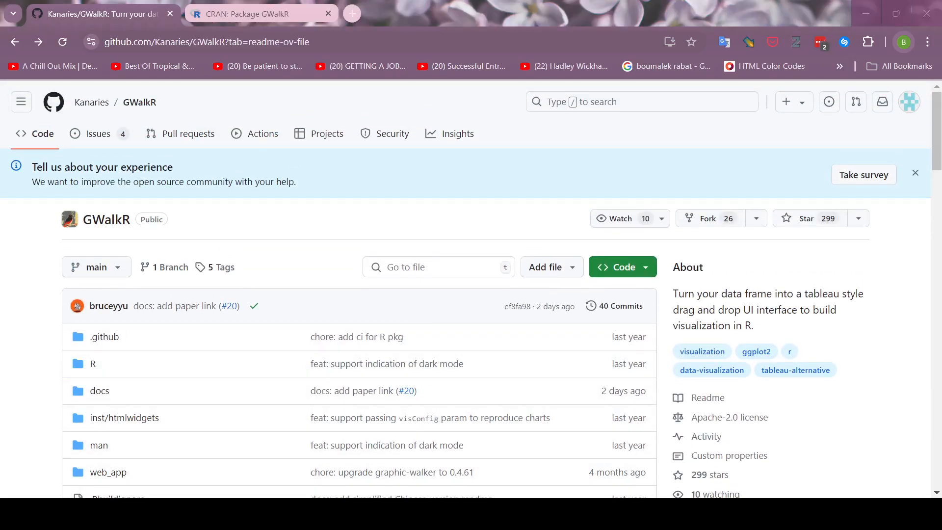